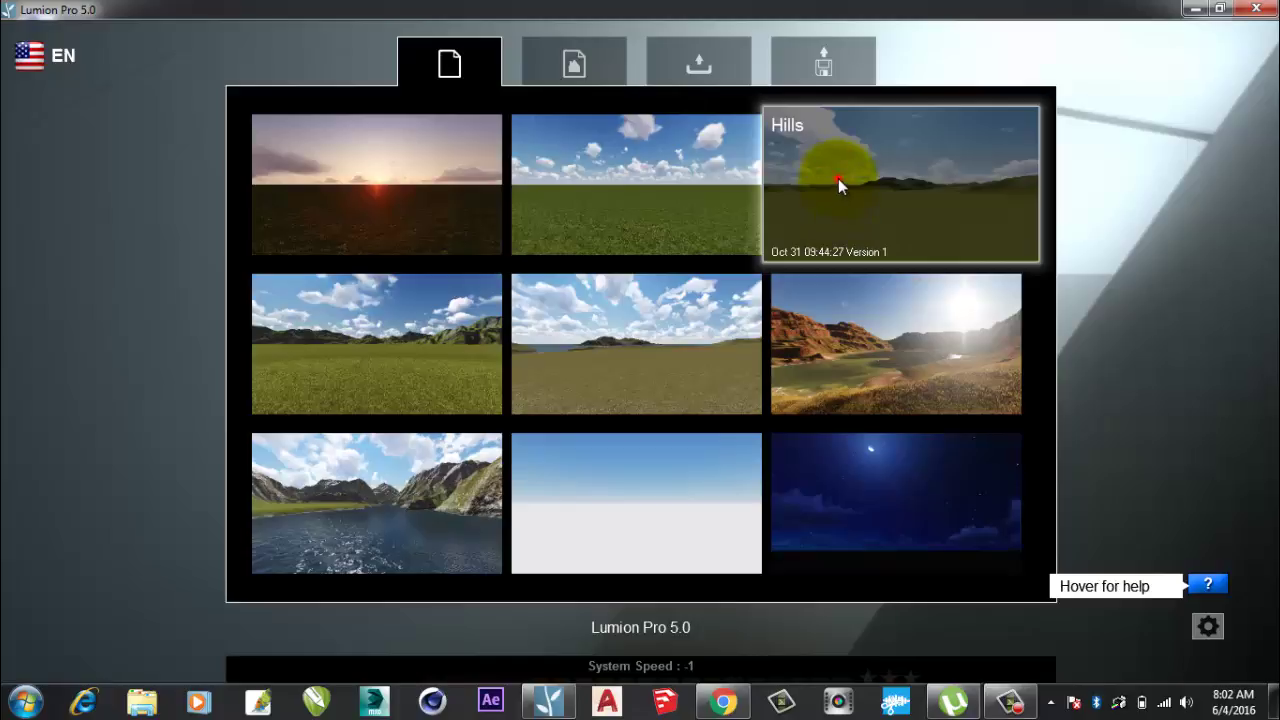
# Start a new scene from the Hills template
pyautogui.click(838, 178)
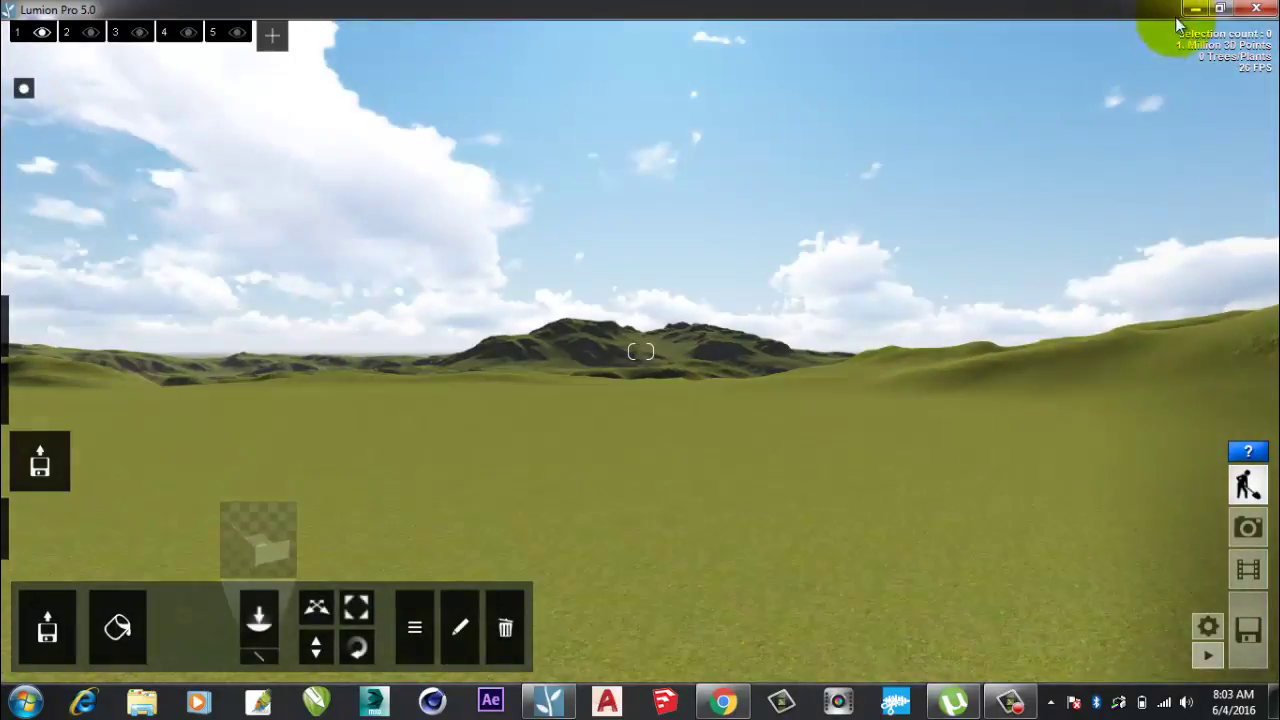
# Switch to SketchUp by opening the ROOM @ model from the desktop, and orbit to view the furnished interior
pyautogui.click(1196, 12)
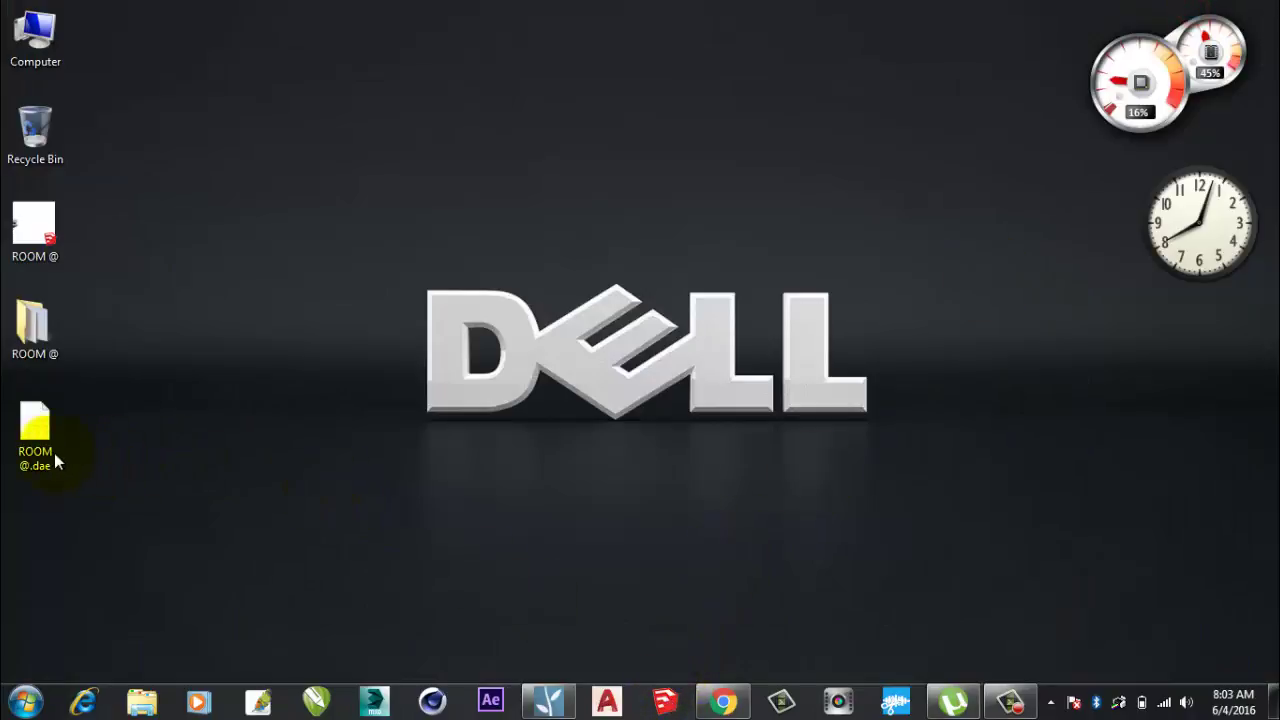
pyautogui.doubleClick(33, 228)
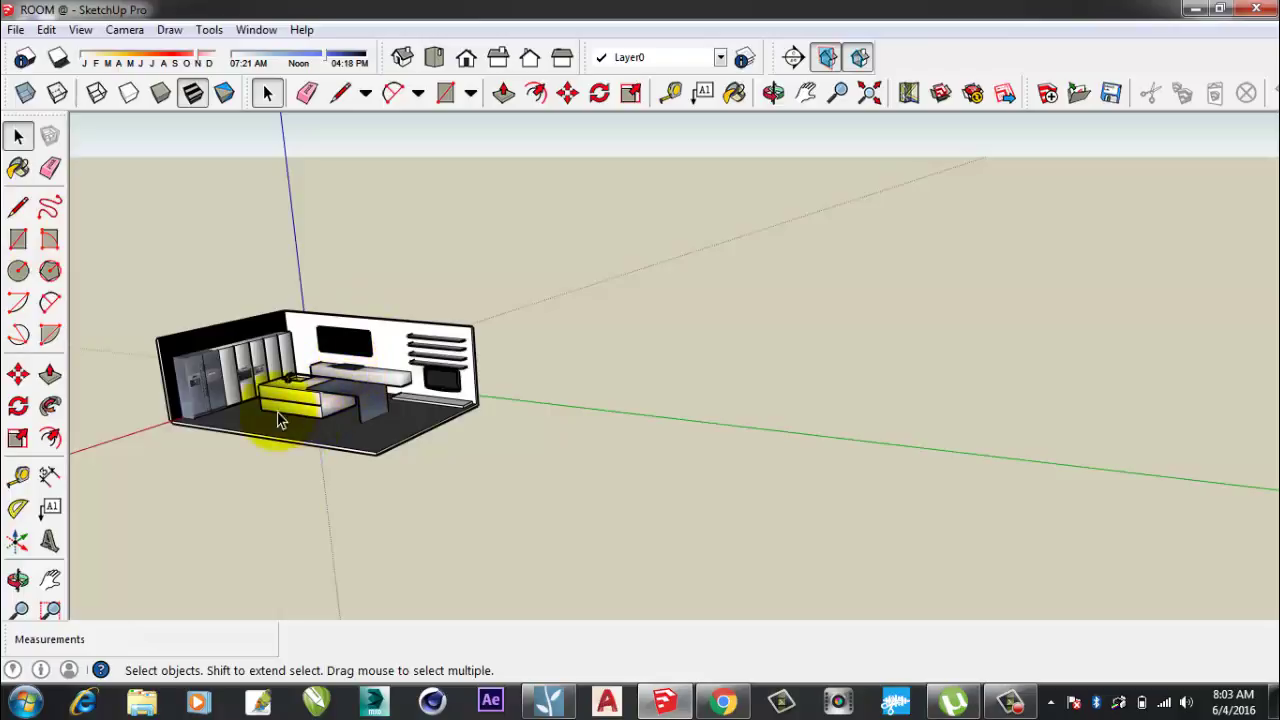
pyautogui.scroll(3, 216, 397)
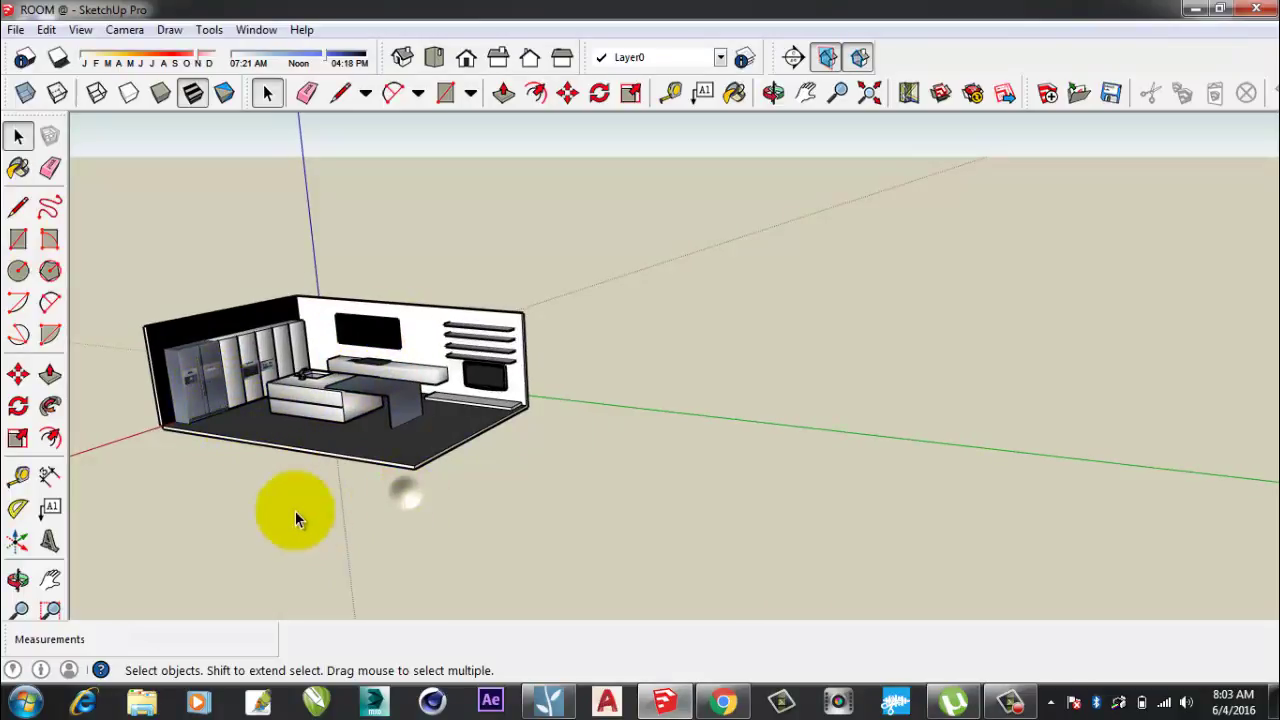
pyautogui.moveTo(309, 486); pyautogui.dragTo(155, 516, button='middle')
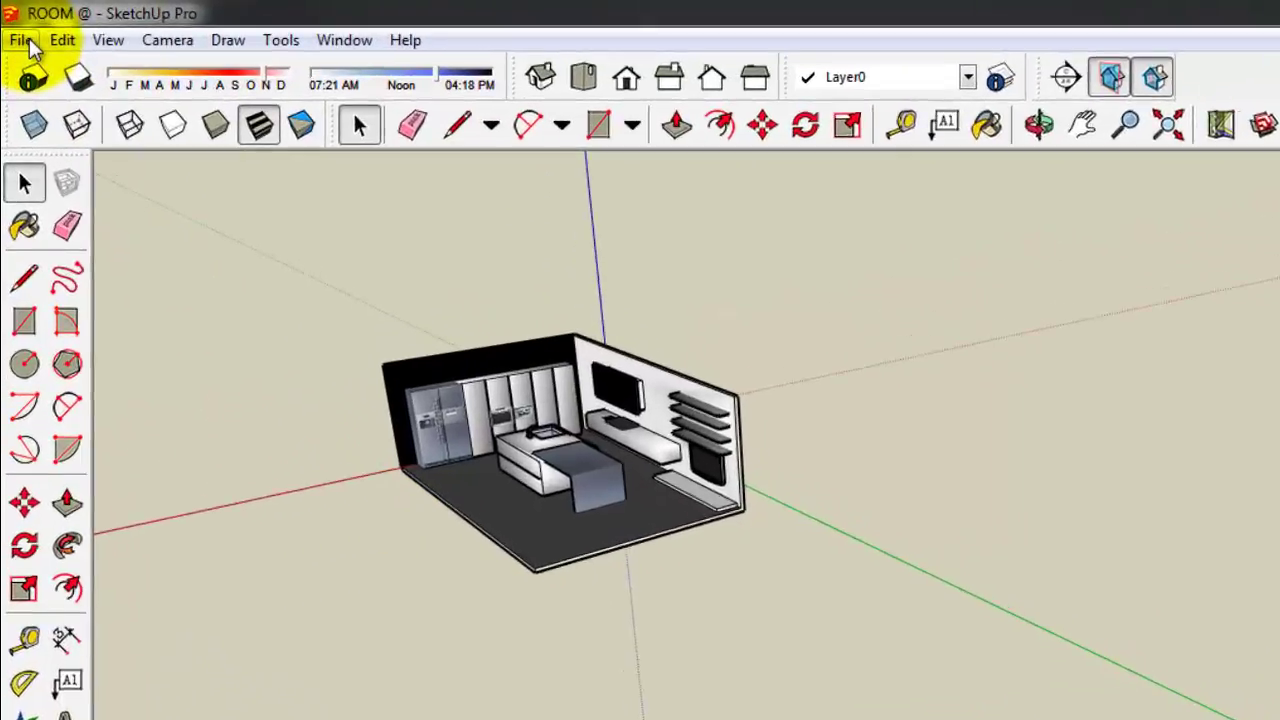
# Export the room as a 3D model in COLLADA (.dae) format to the desktop, named ROOM @1
pyautogui.click(18, 30)
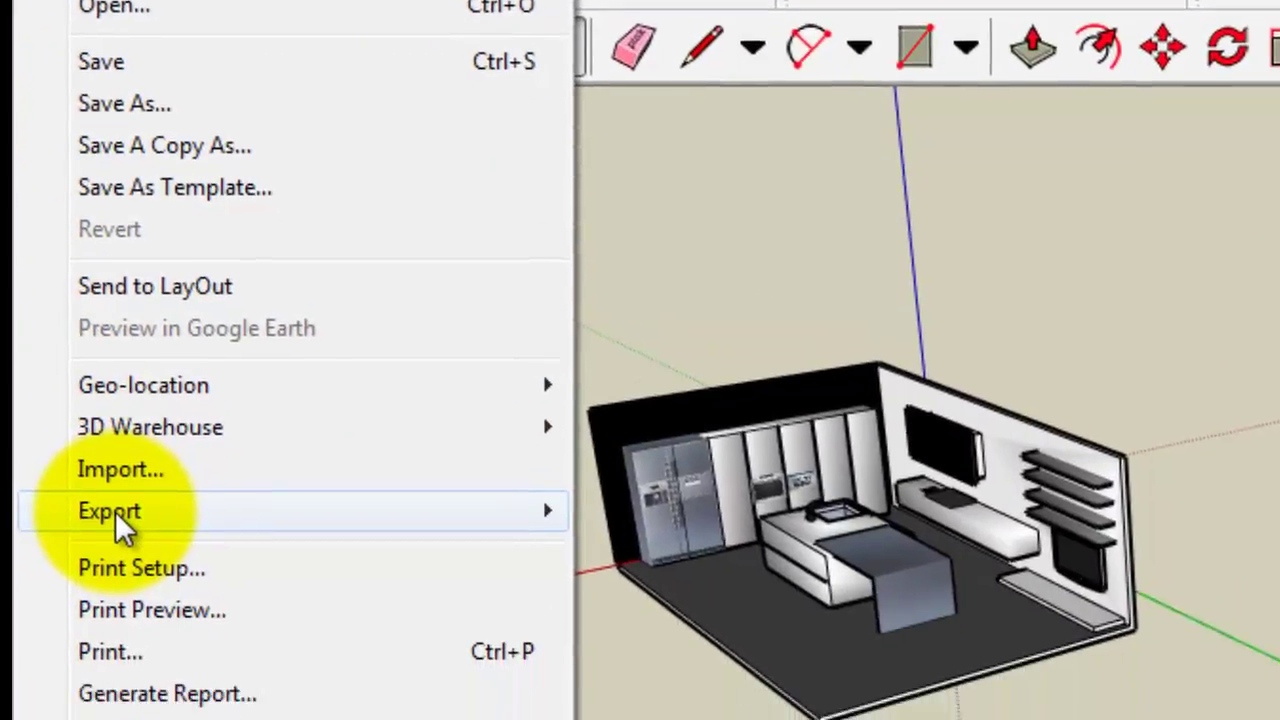
pyautogui.moveTo(100, 648)
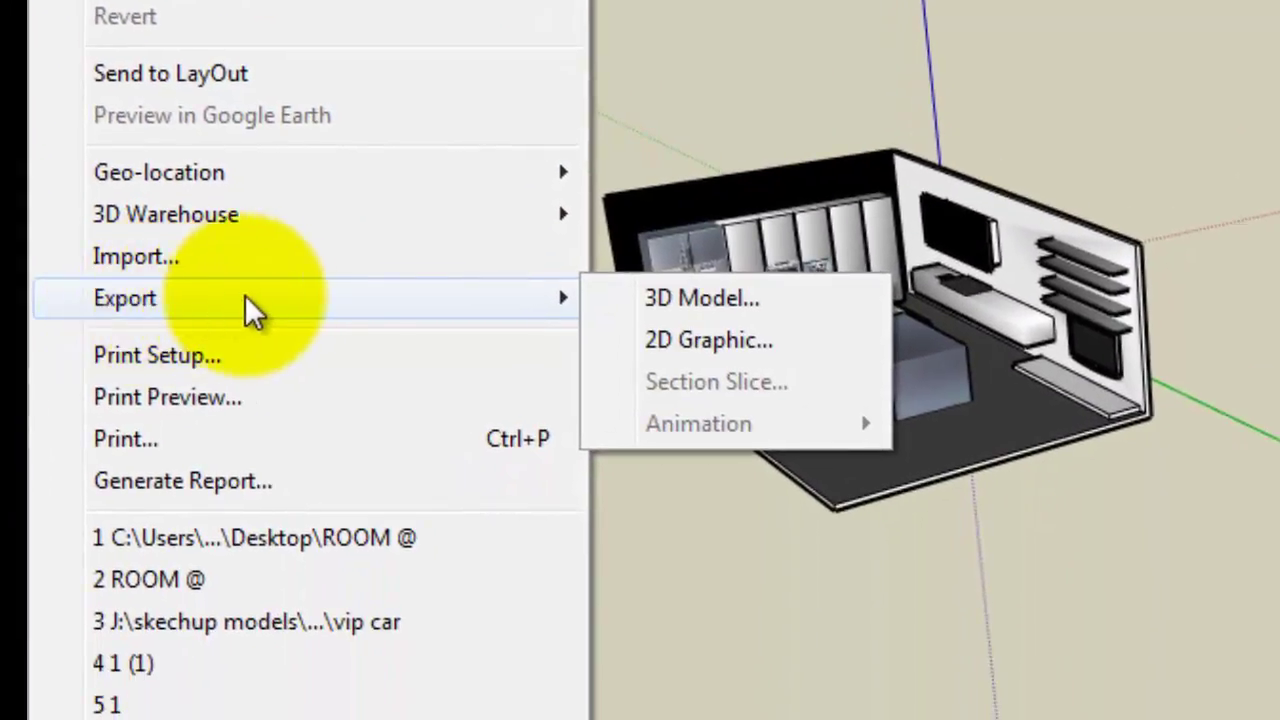
pyautogui.click(707, 304)
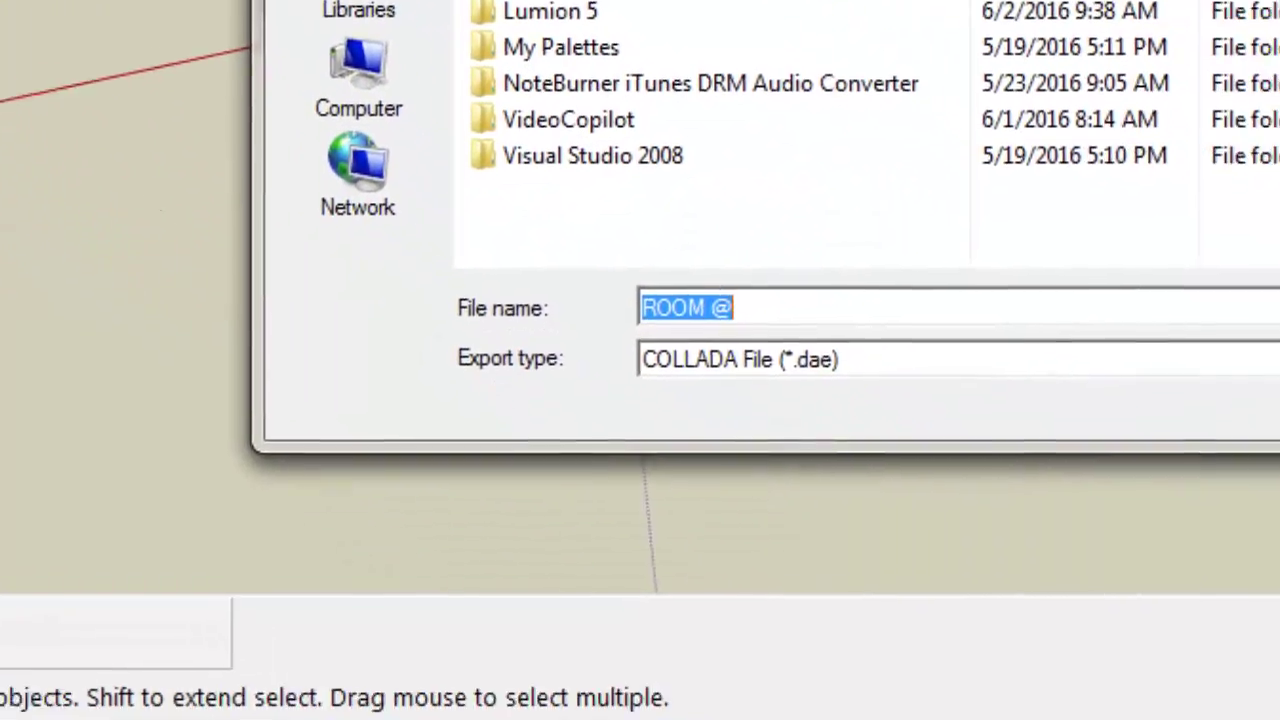
pyautogui.click(697, 236)
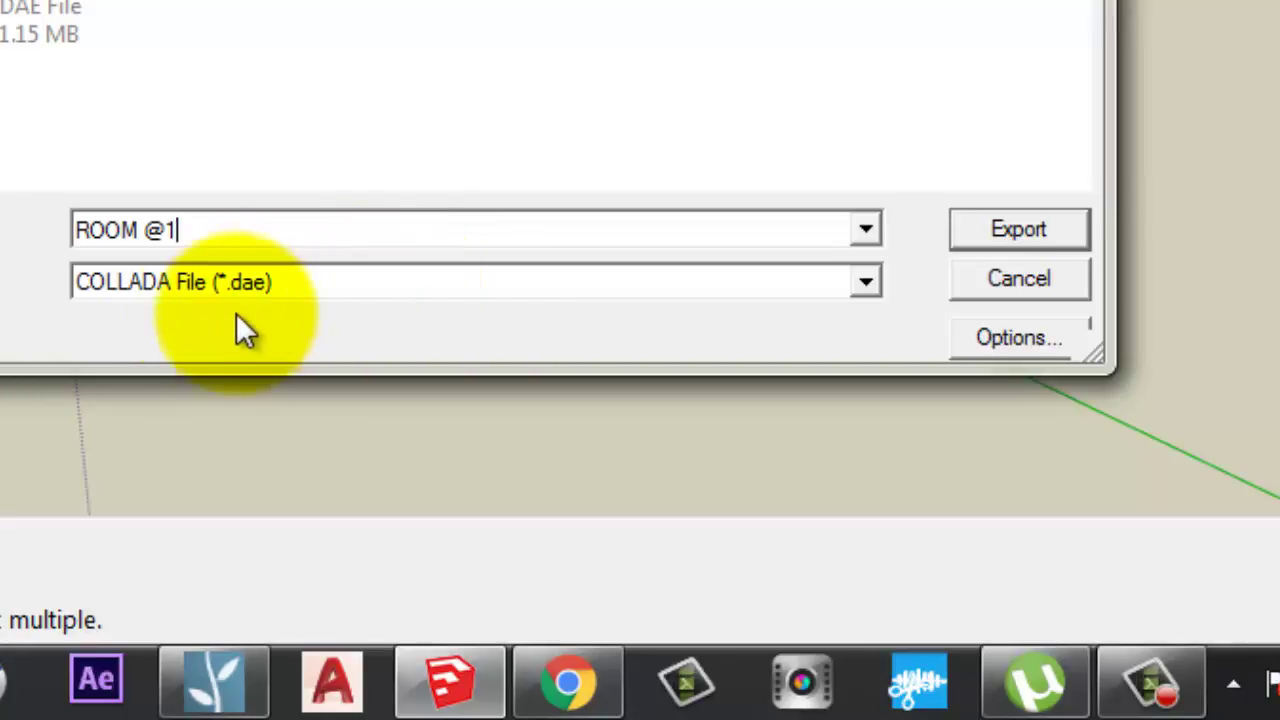
pyautogui.click(1043, 226)
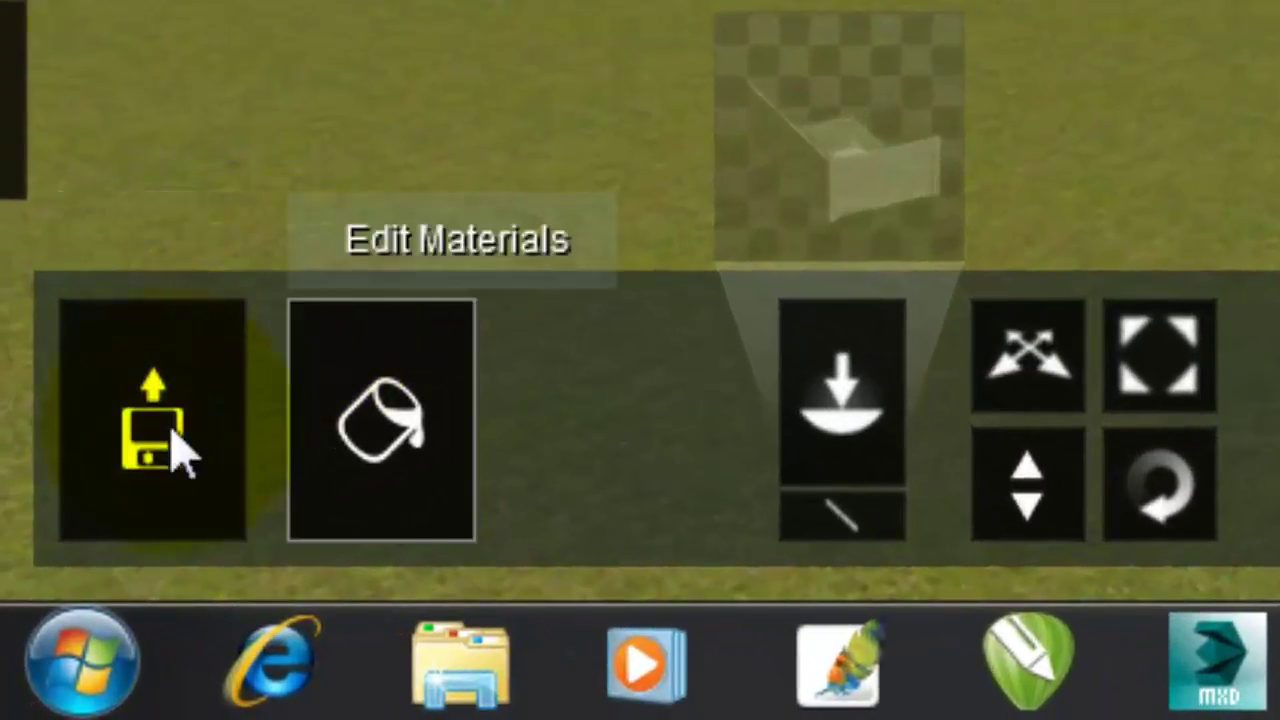
# Switch to Lumion and import ROOM @1.dae from the desktop, adding it to the library as ROOM @1 without animations
pyautogui.click(183, 452)
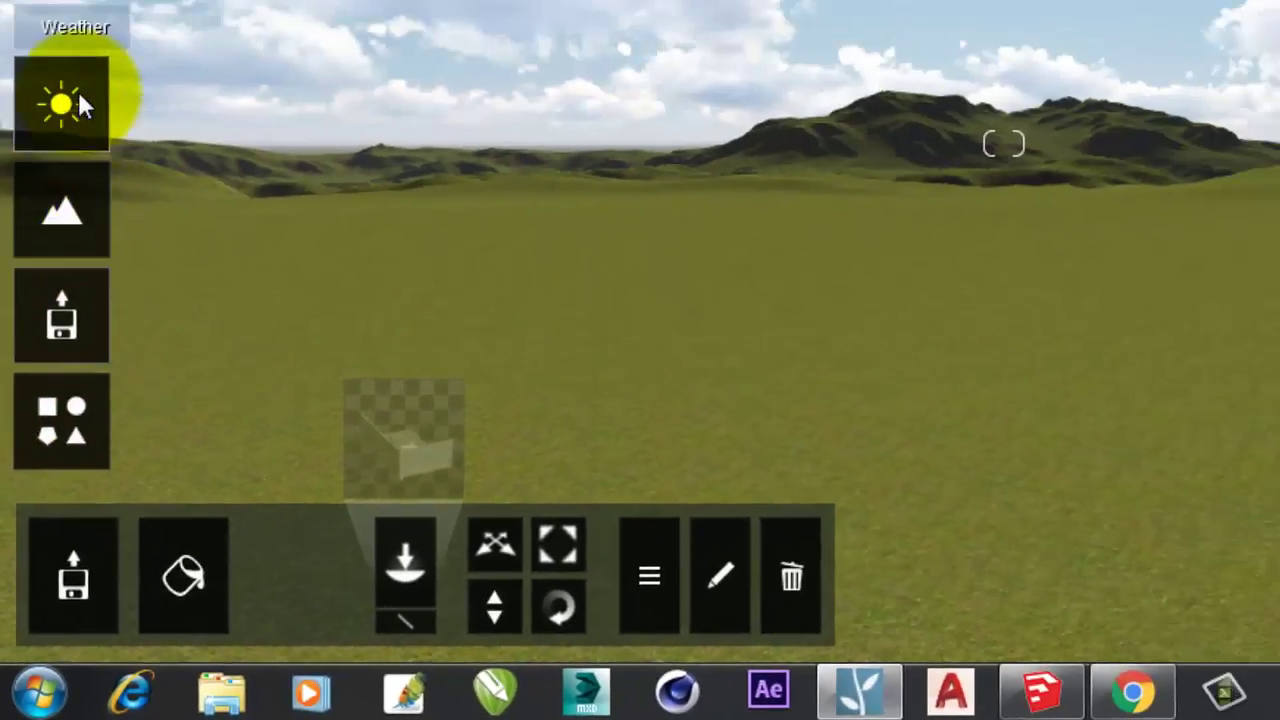
pyautogui.click(66, 312)
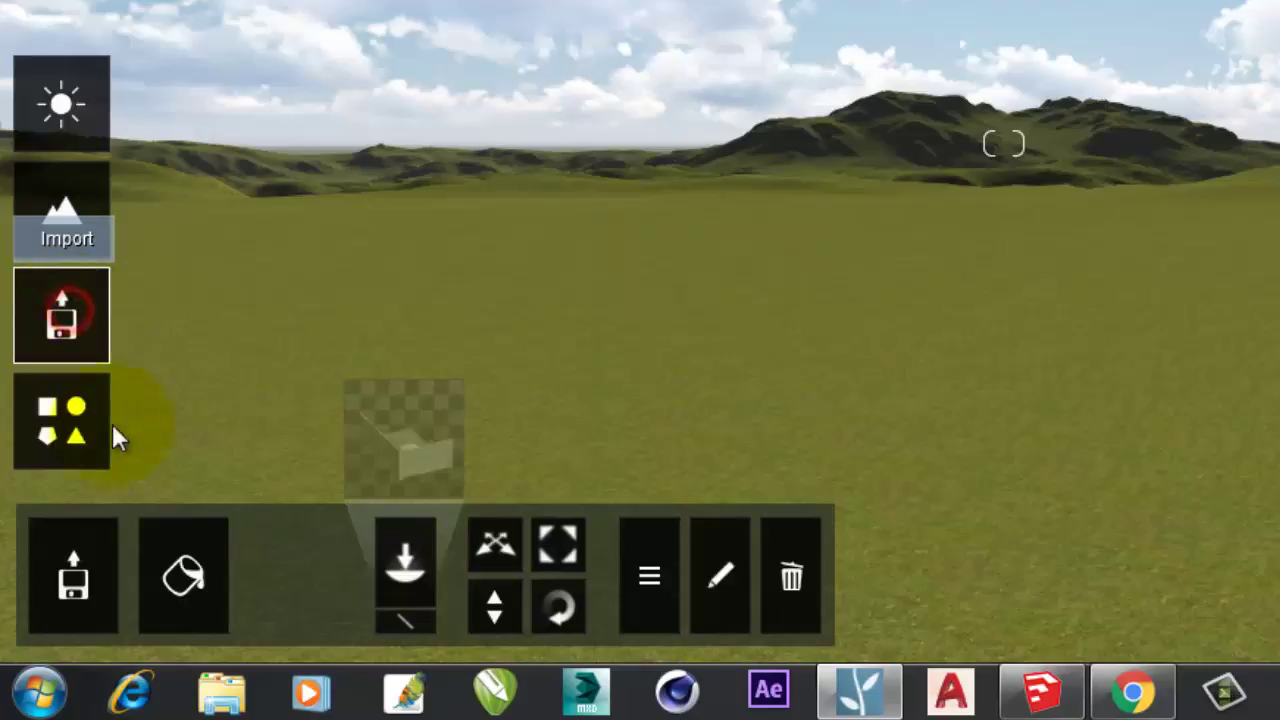
pyautogui.click(74, 603)
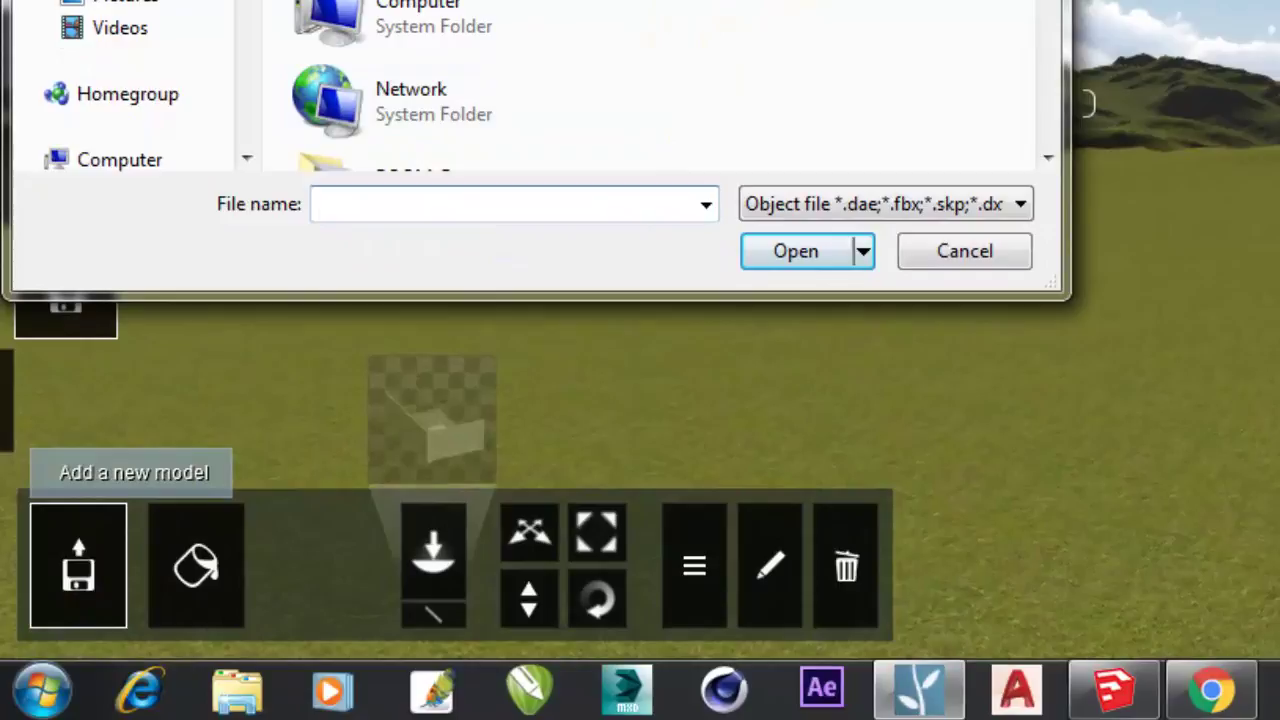
pyautogui.moveTo(906, 4); pyautogui.dragTo(700, 294)
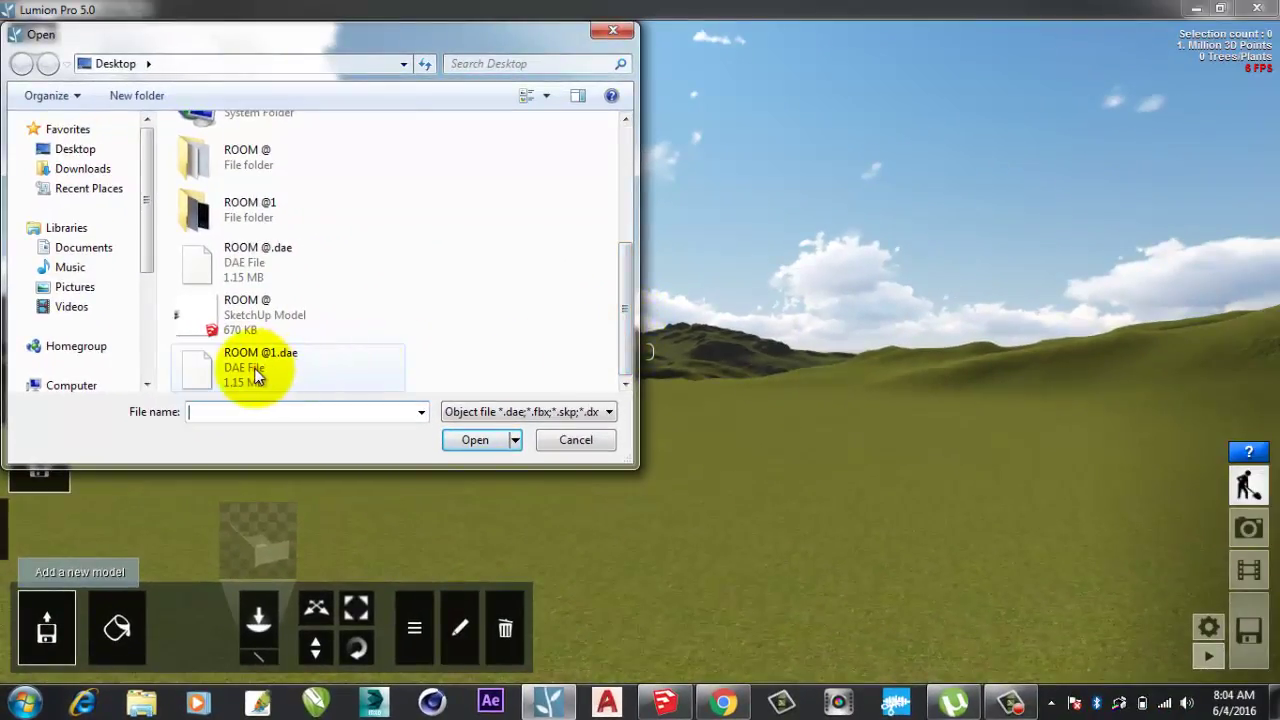
pyautogui.click(256, 373)
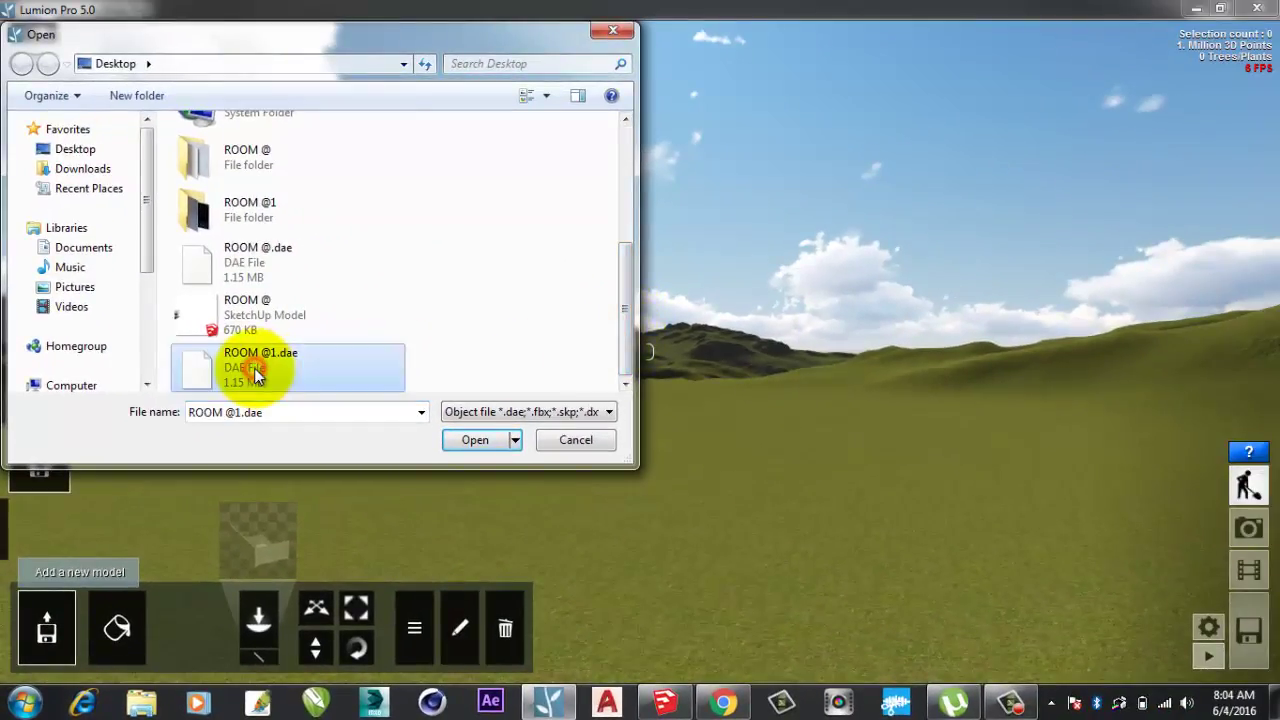
pyautogui.click(476, 441)
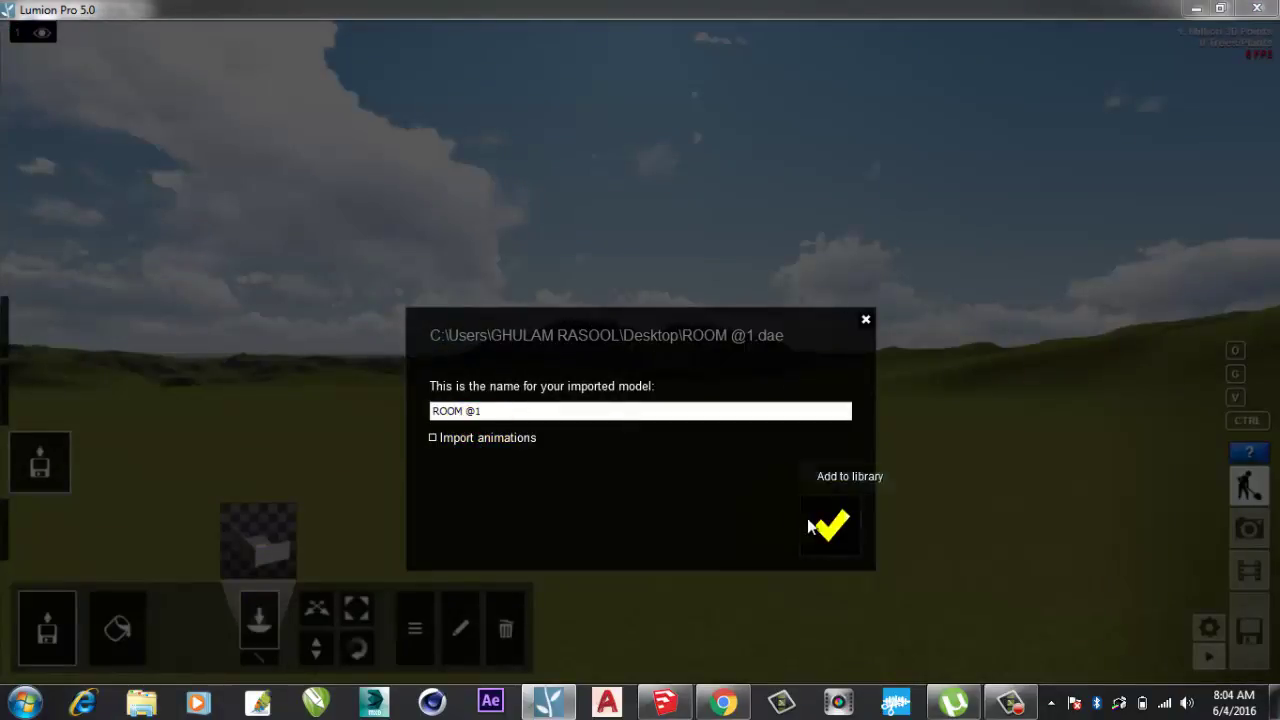
pyautogui.click(822, 529)
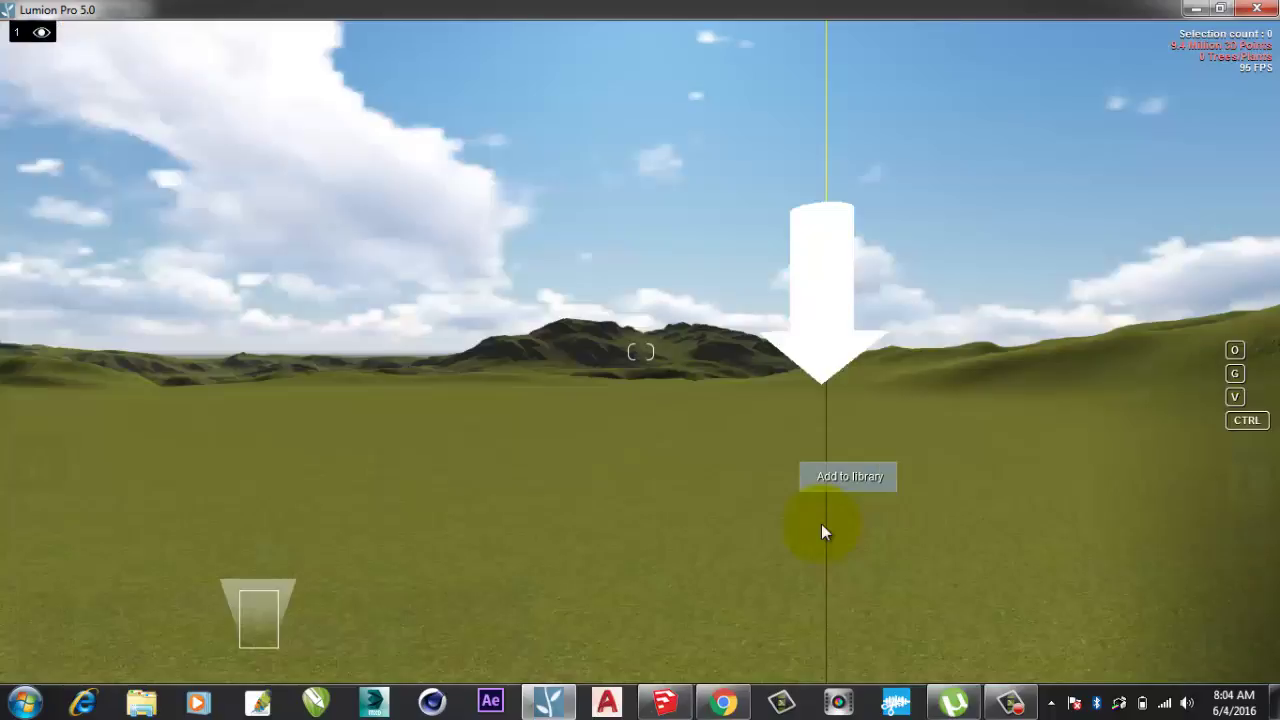
# Place the imported room model on the grass in front of the hills and activate the Rotate heading tool
pyautogui.click(821, 524)
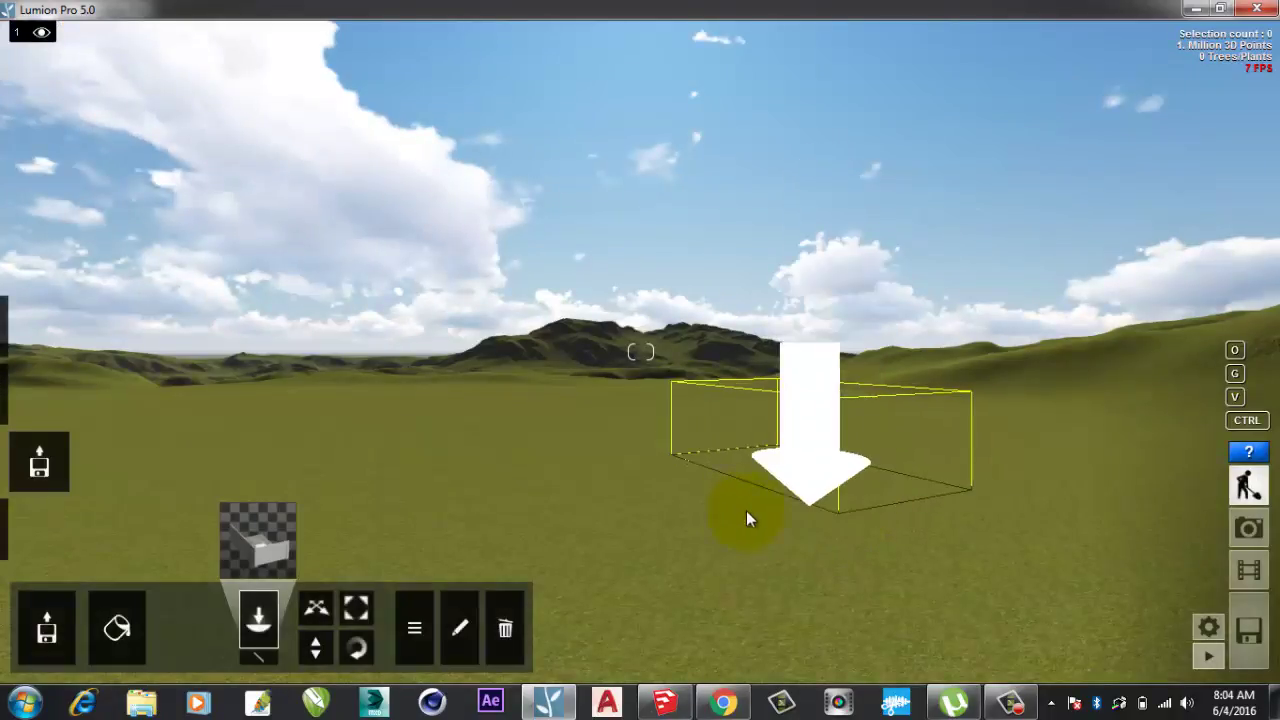
pyautogui.click(668, 539)
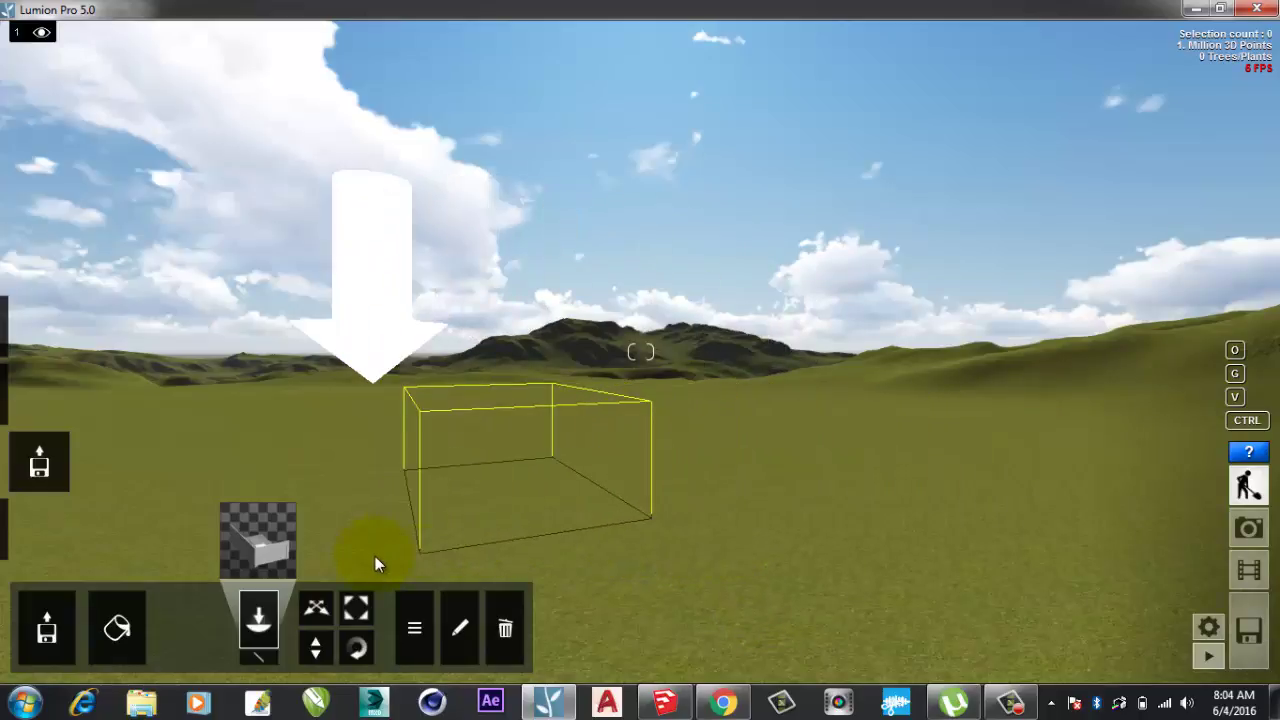
pyautogui.click(589, 553)
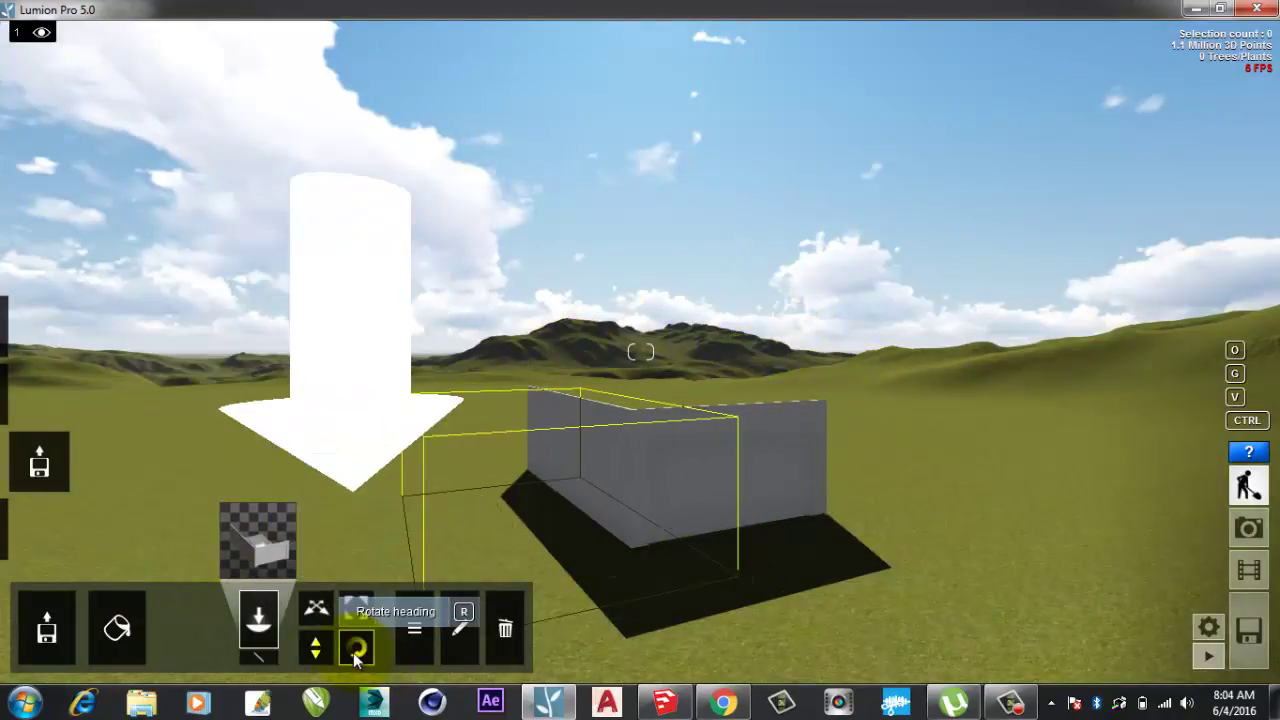
pyautogui.click(356, 650)
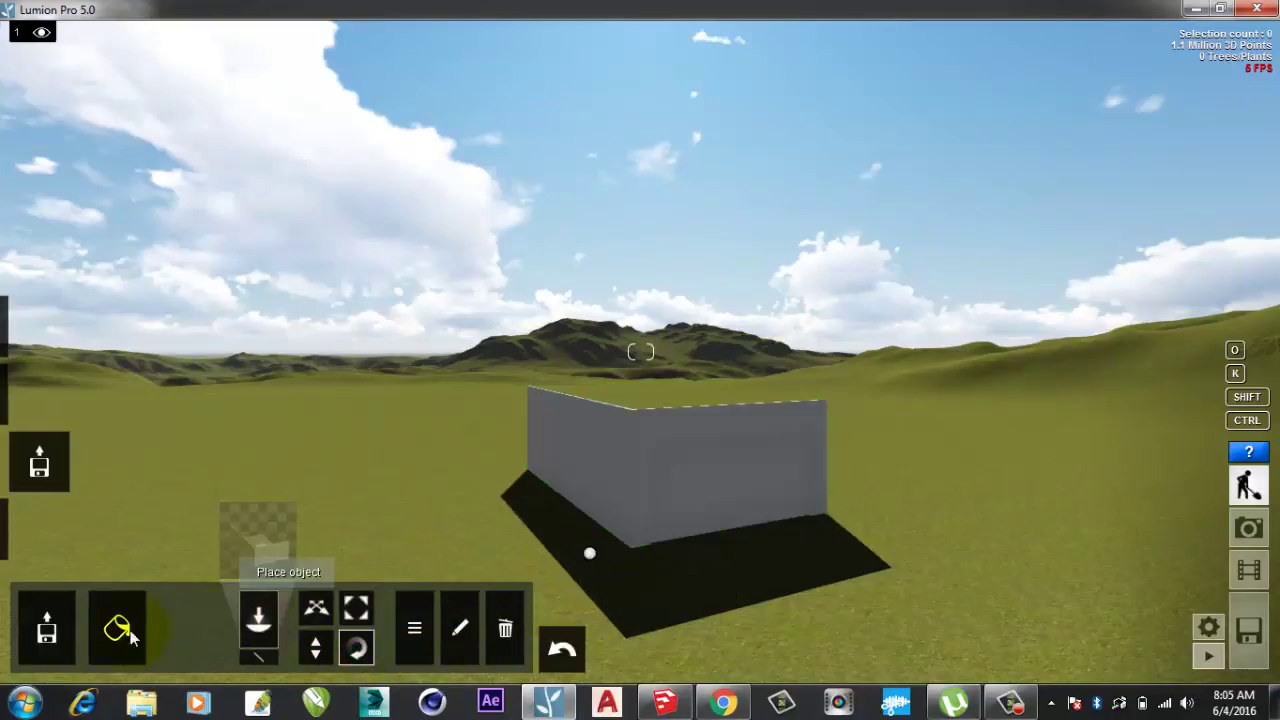
pyautogui.moveTo(41, 546)
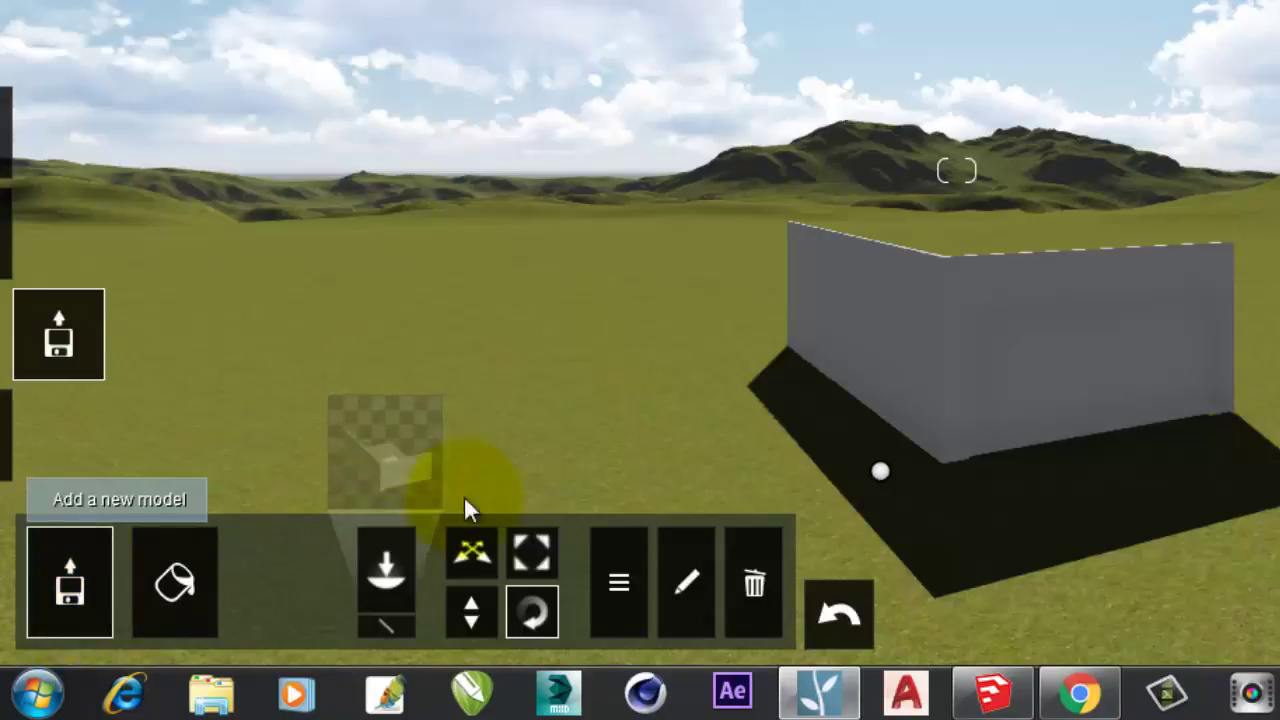
pyautogui.click(877, 472)
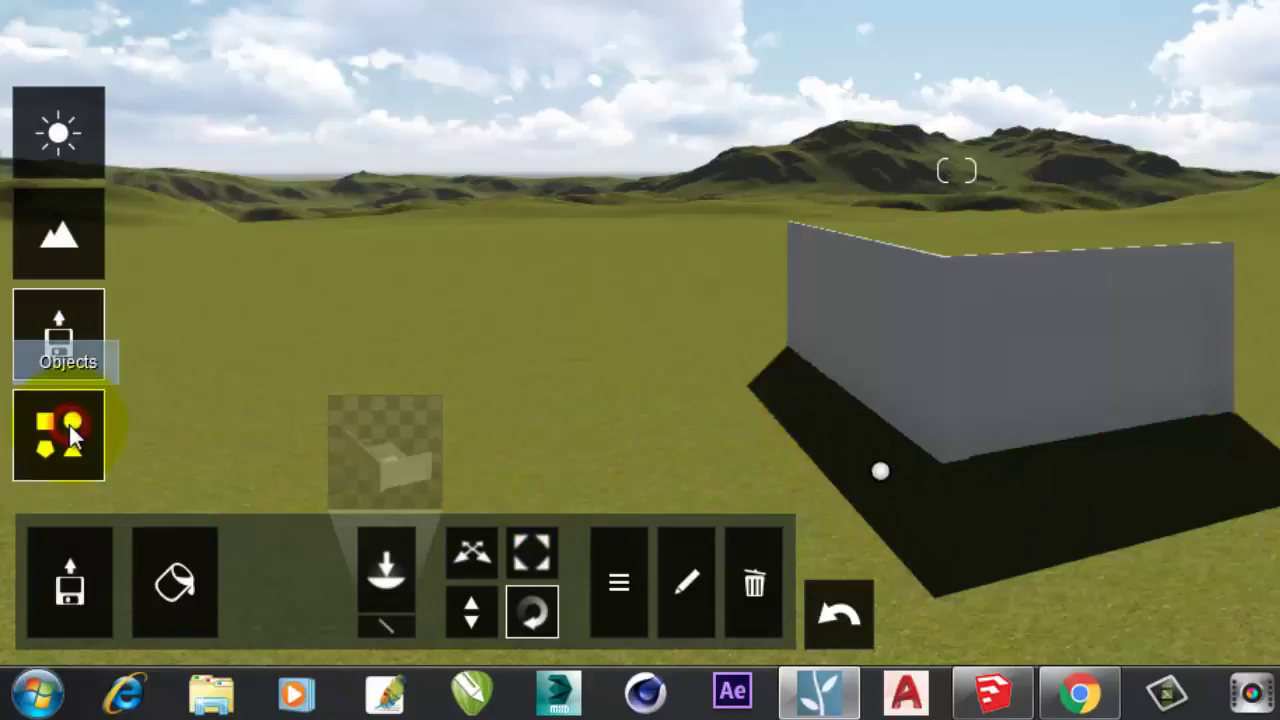
# Switch to Objects mode and examine the placed room's outer walls from nearer, farther, higher and lower viewpoints
pyautogui.click(73, 430)
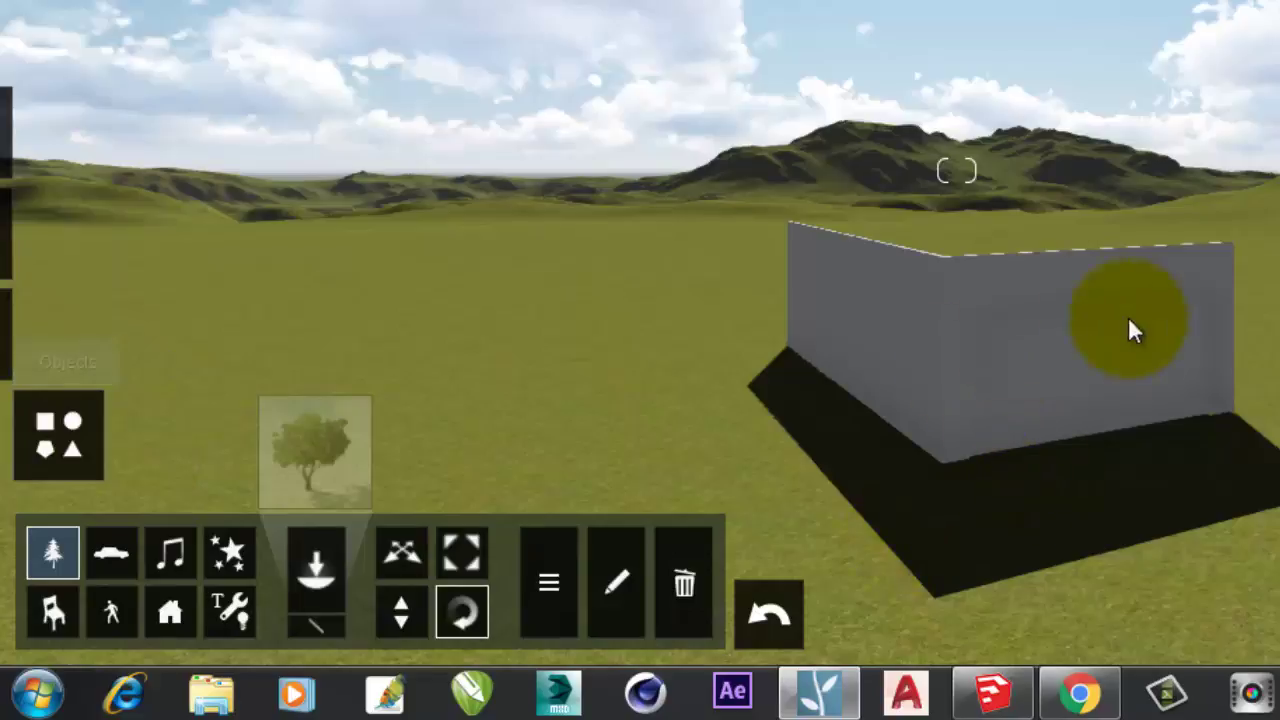
pyautogui.scroll(3, 951, 372)
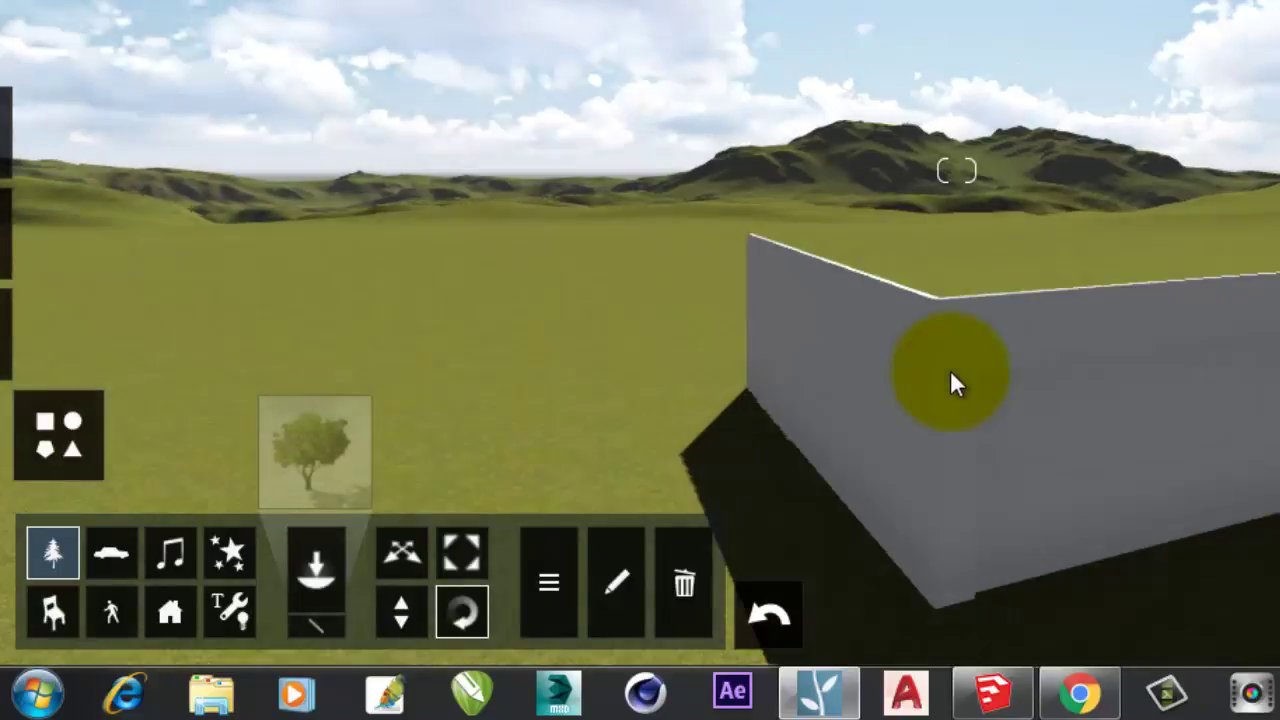
pyautogui.scroll(3, 951, 372)
pyautogui.click(964, 418)
pyautogui.scroll(-4, 966, 420)
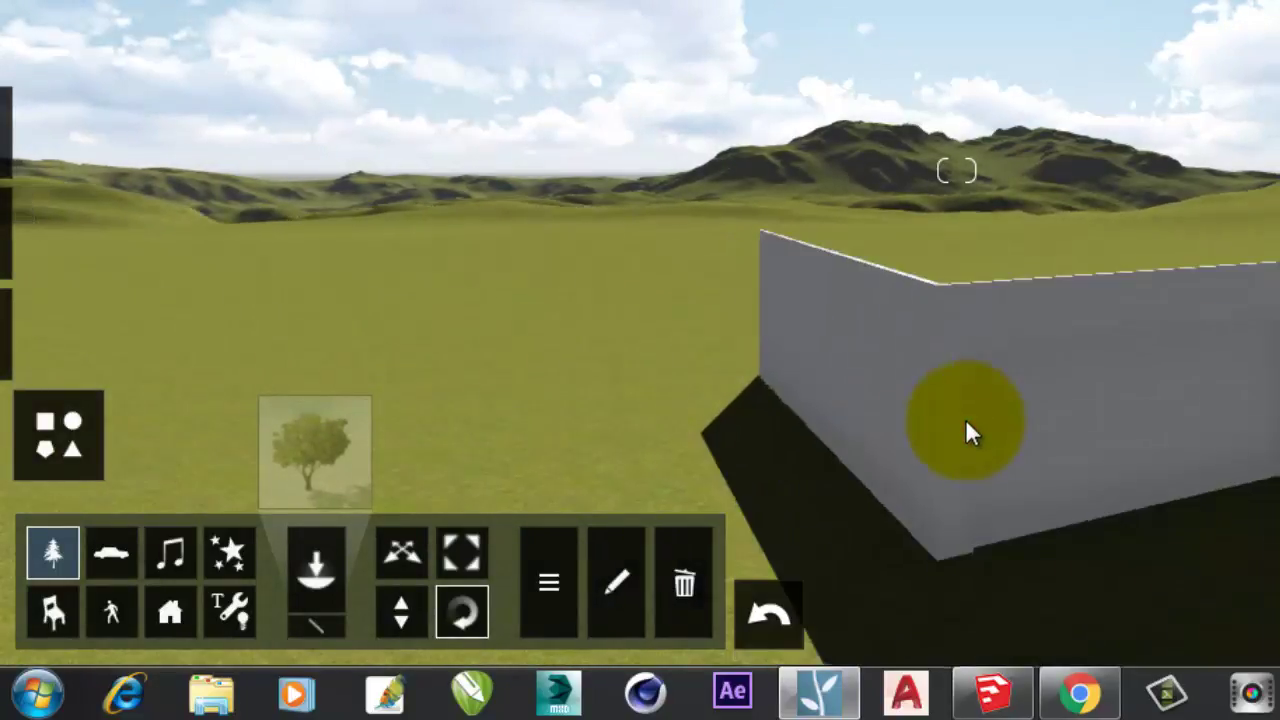
pyautogui.scroll(-4, 966, 418)
pyautogui.click(975, 315)
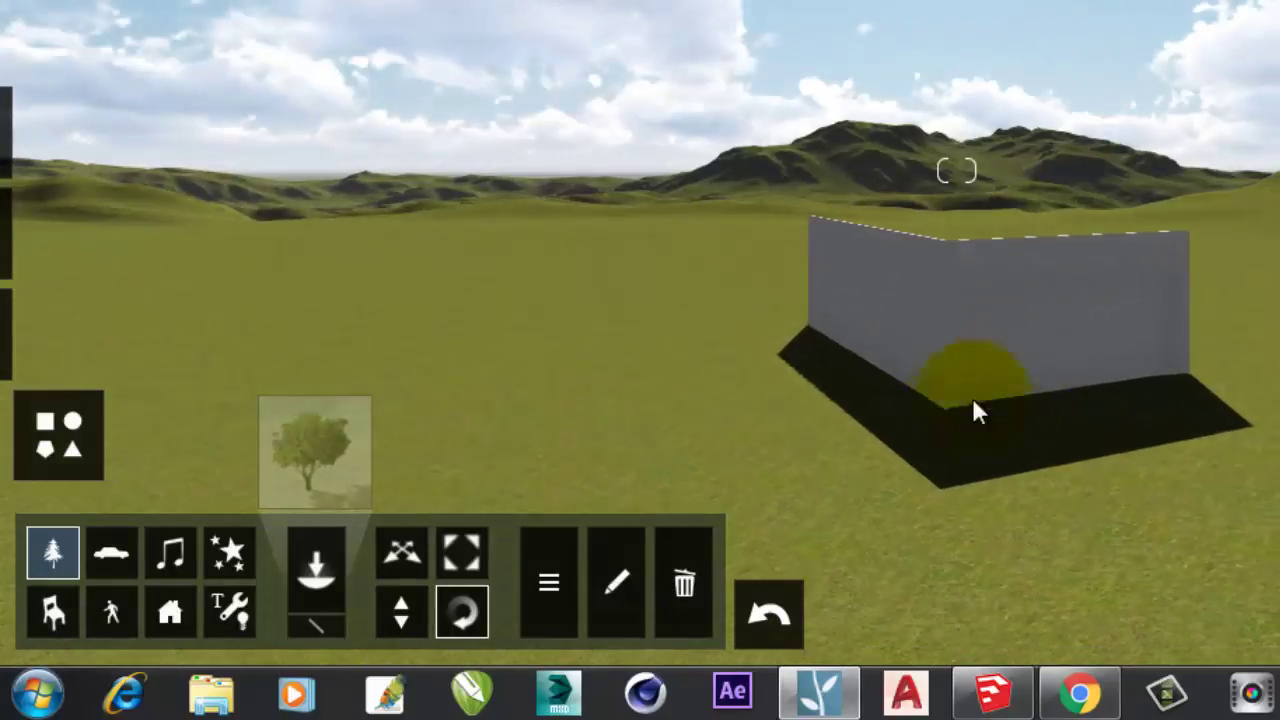
pyautogui.click(583, 26)
pyautogui.click(1023, 292)
pyautogui.click(943, 316)
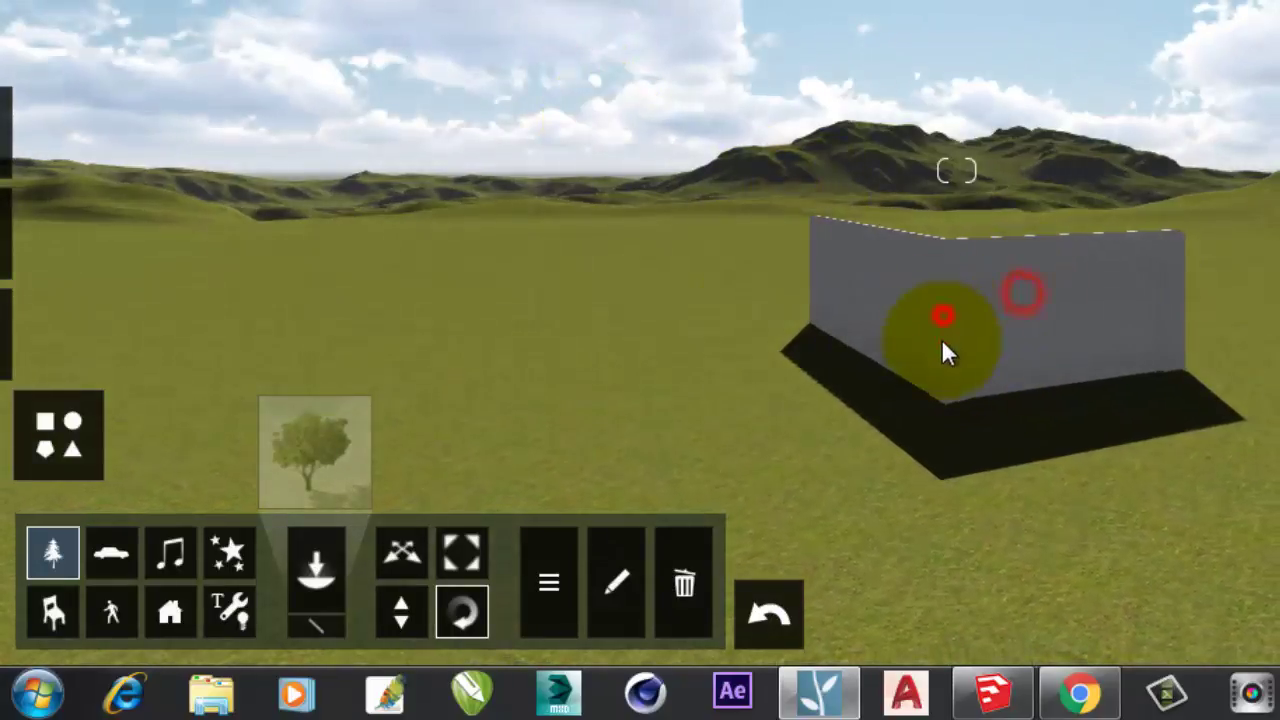
pyautogui.scroll(5, 943, 347)
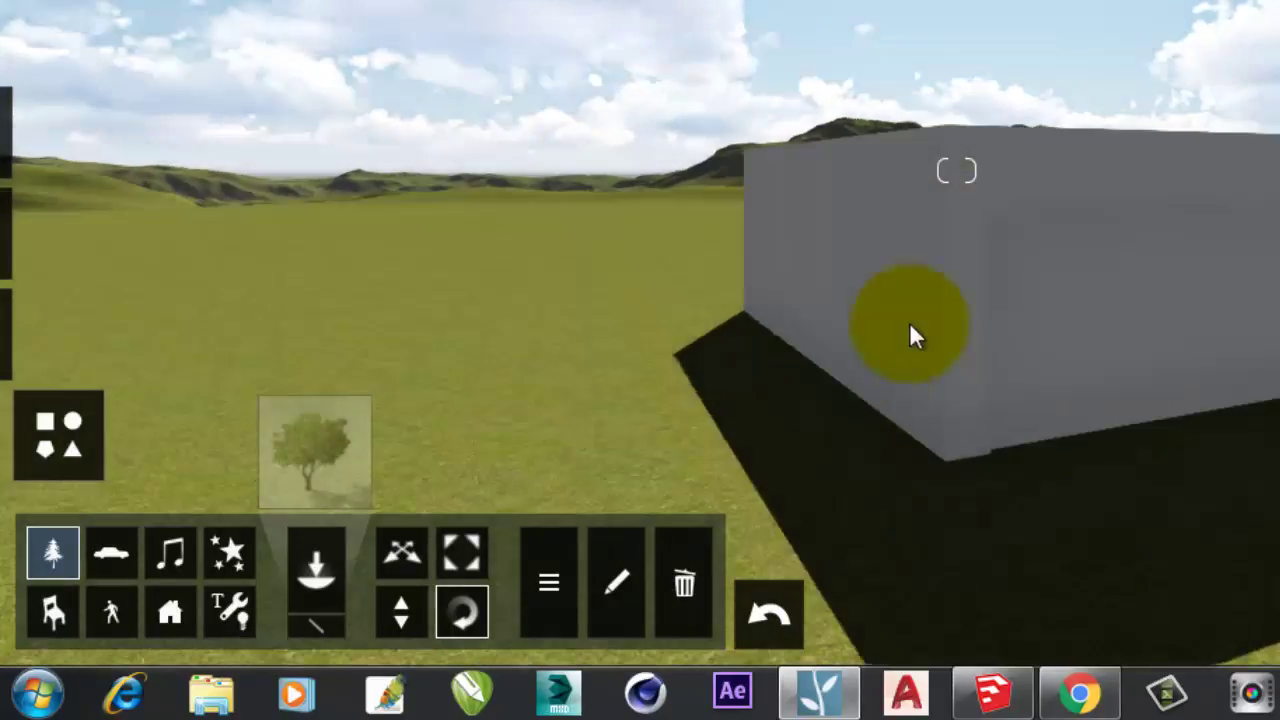
pyautogui.scroll(-5, 1000, 354)
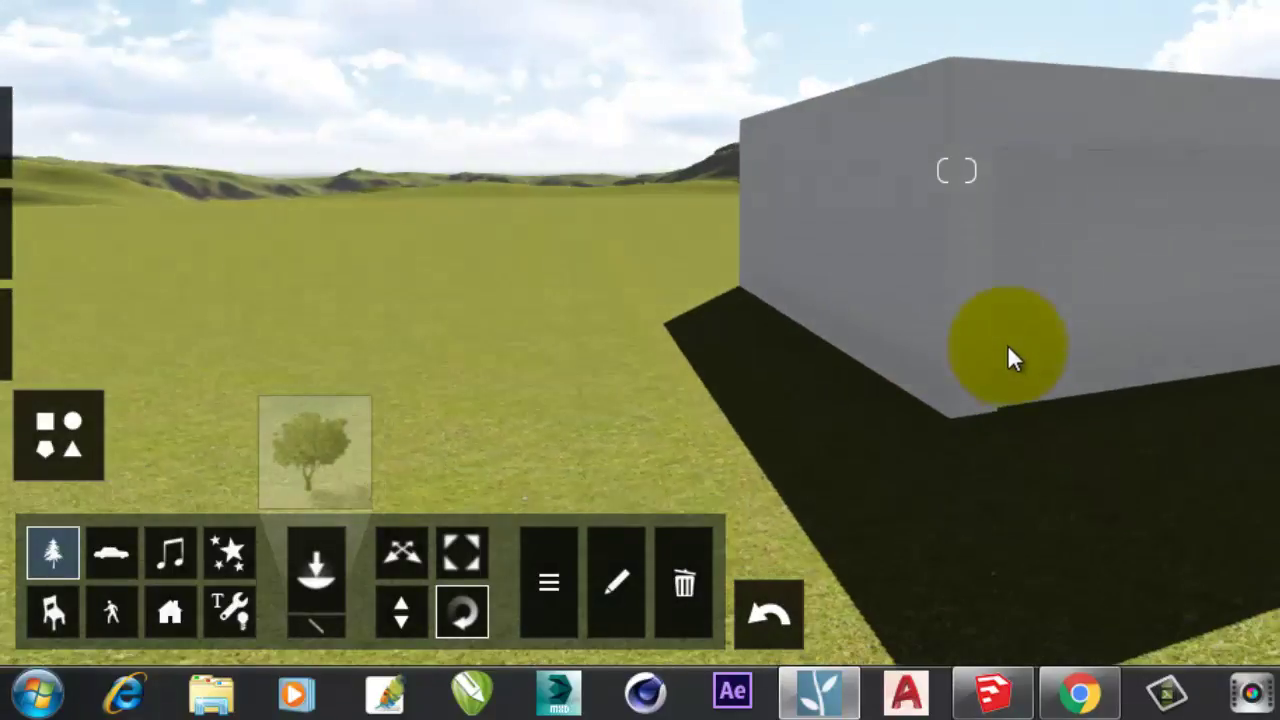
pyautogui.scroll(-2, 1007, 346)
pyautogui.scroll(4, 1007, 346)
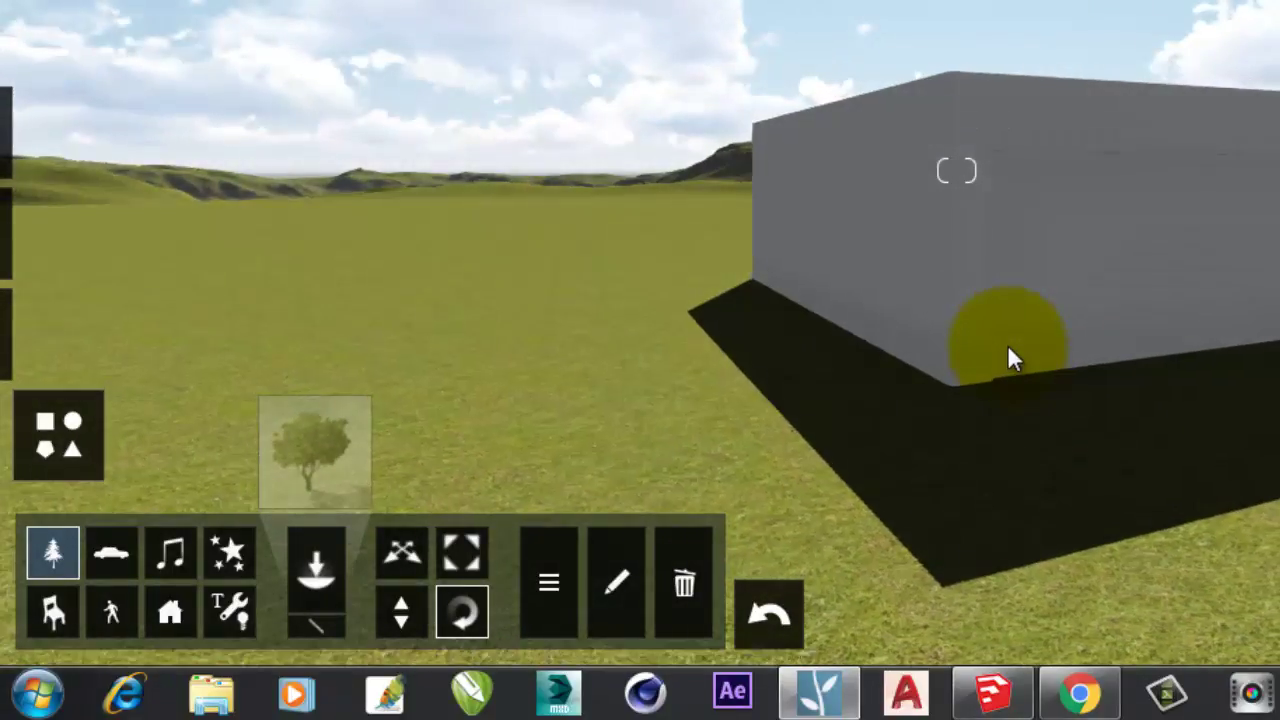
pyautogui.press('q')
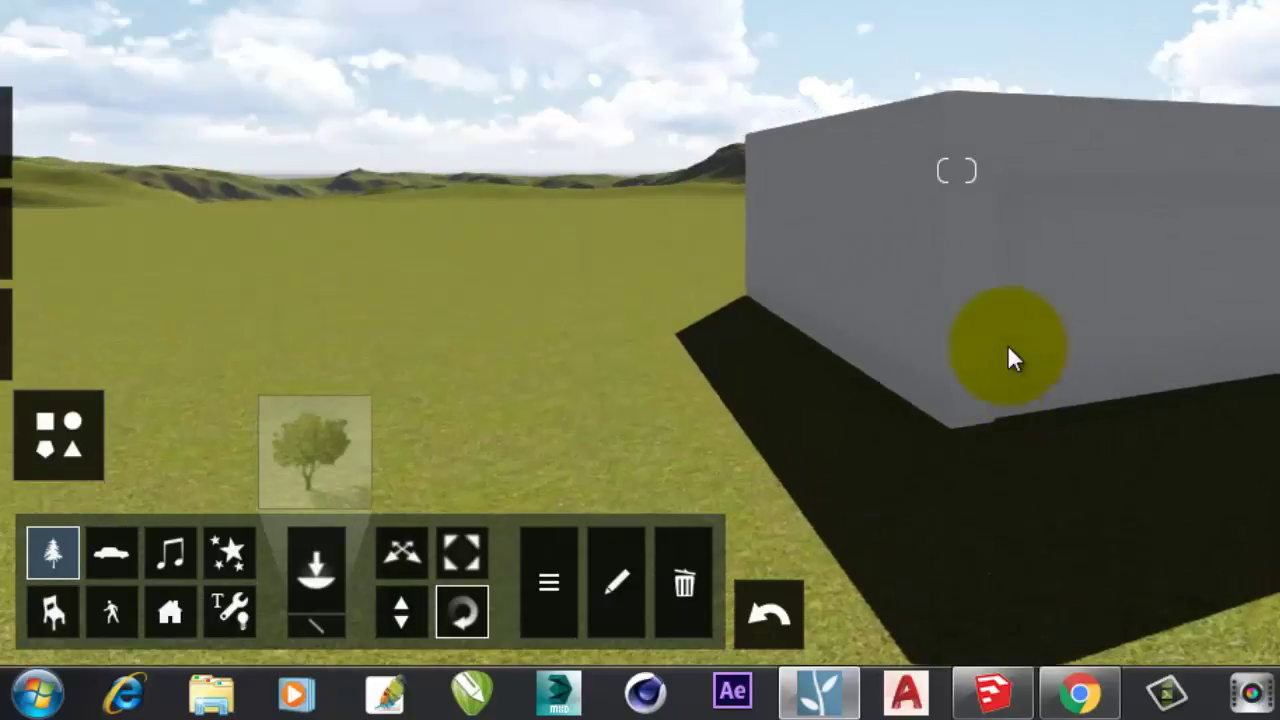
pyautogui.press('q')
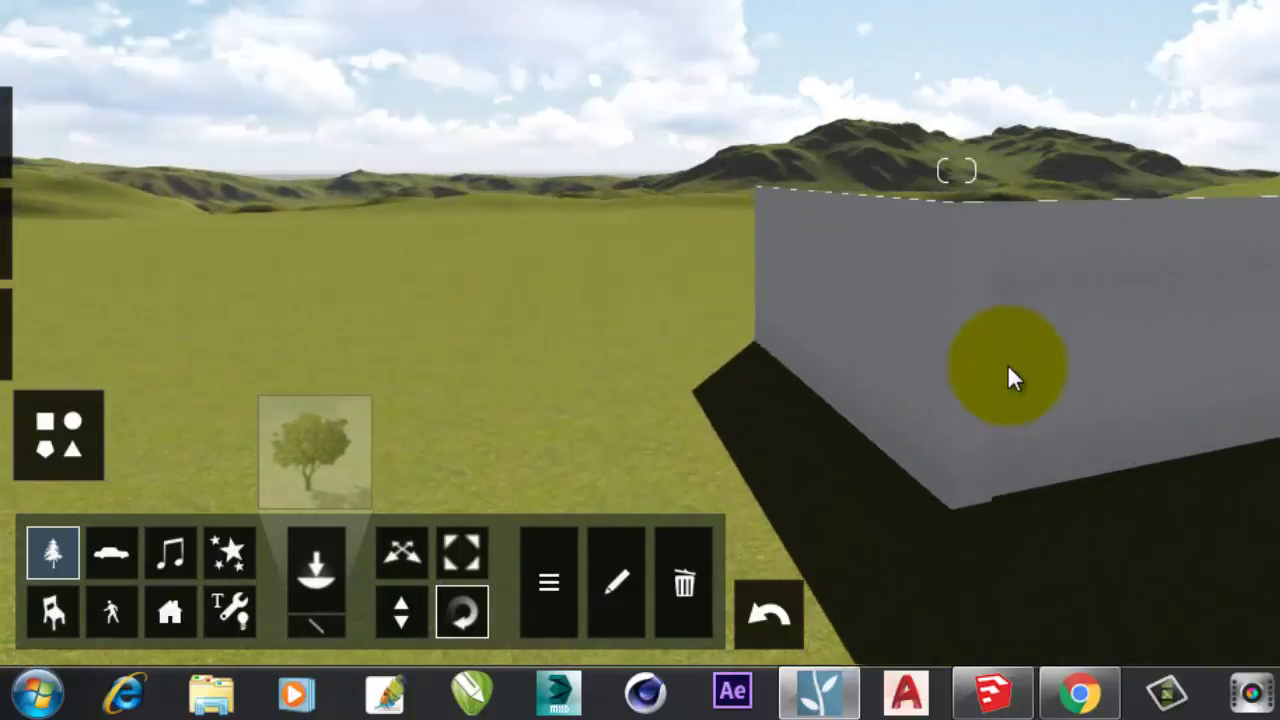
pyautogui.press('q')
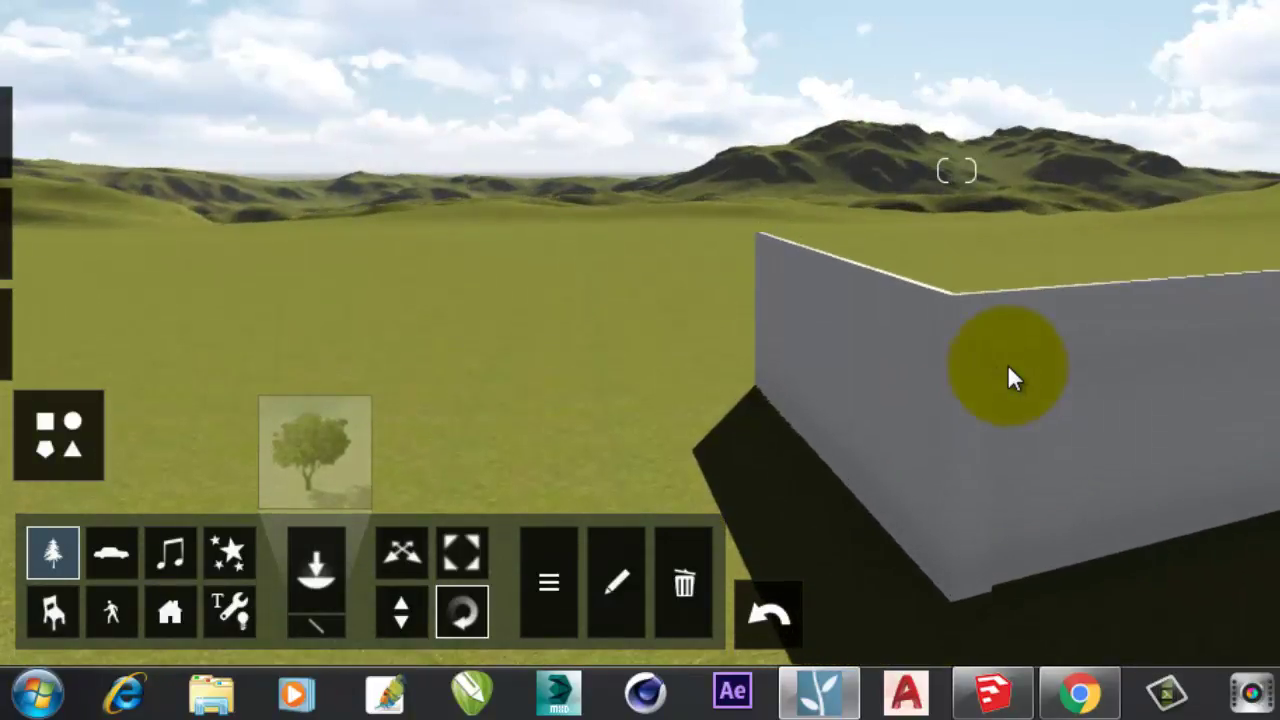
pyautogui.press('s')
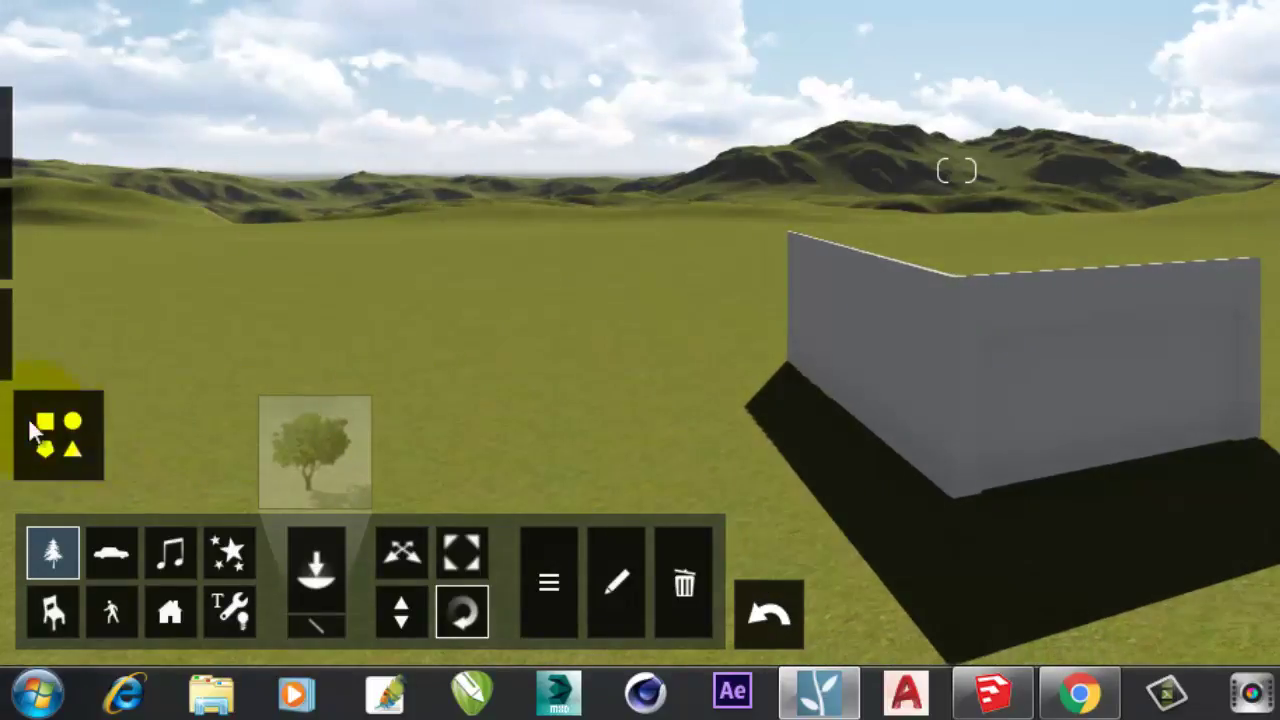
# Switch to Import mode and enlarge the placed room model with the Size object tool
pyautogui.moveTo(60, 435)
pyautogui.click(70, 330)
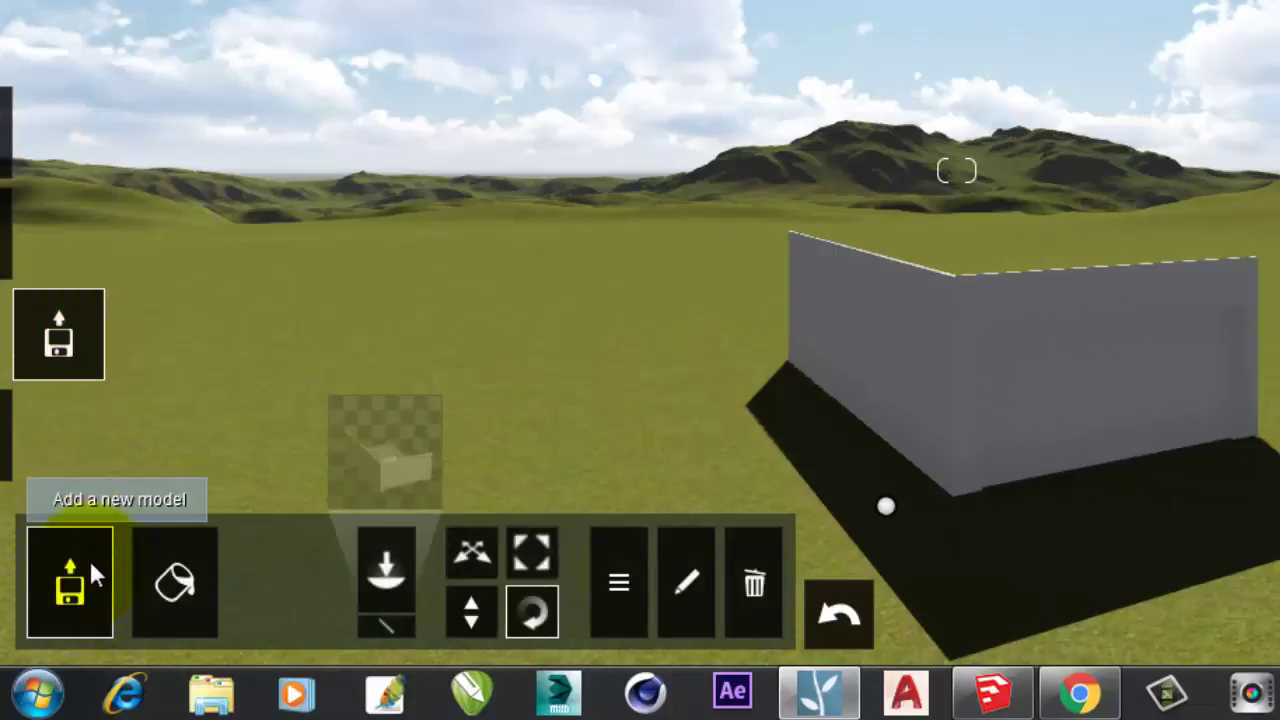
pyautogui.moveTo(70, 352)
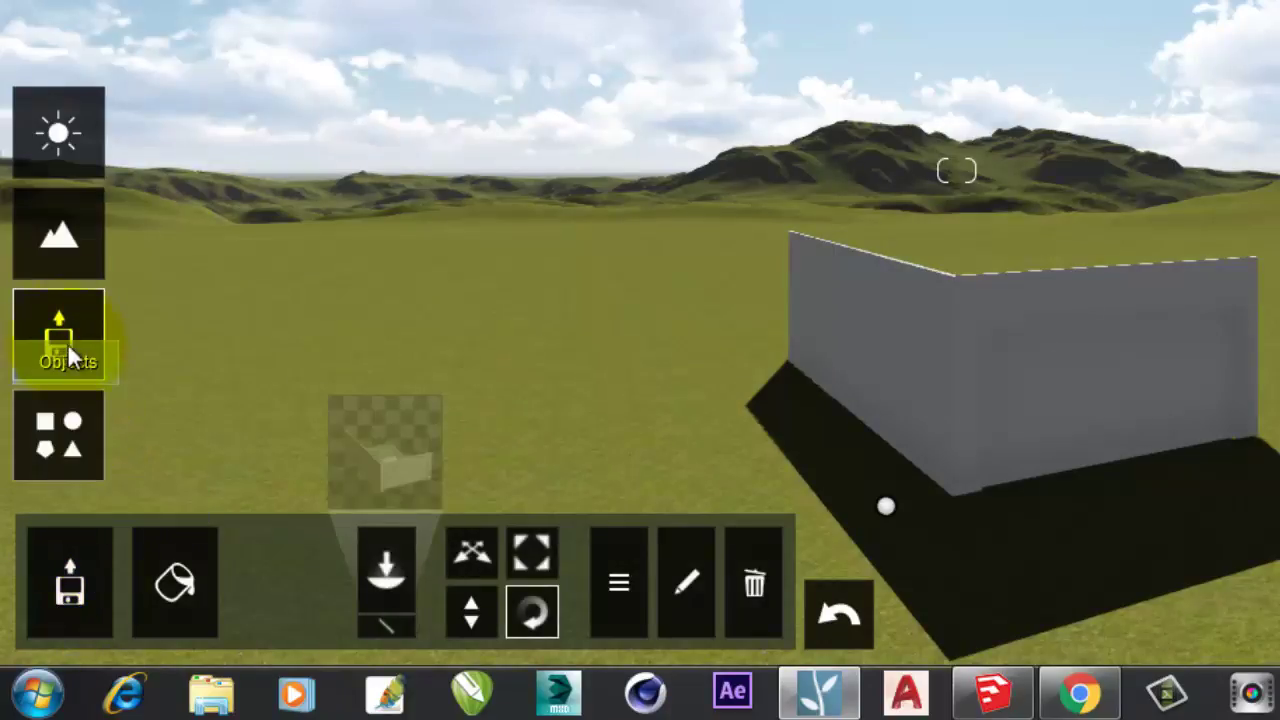
pyautogui.click(531, 613)
pyautogui.moveTo(886, 510)
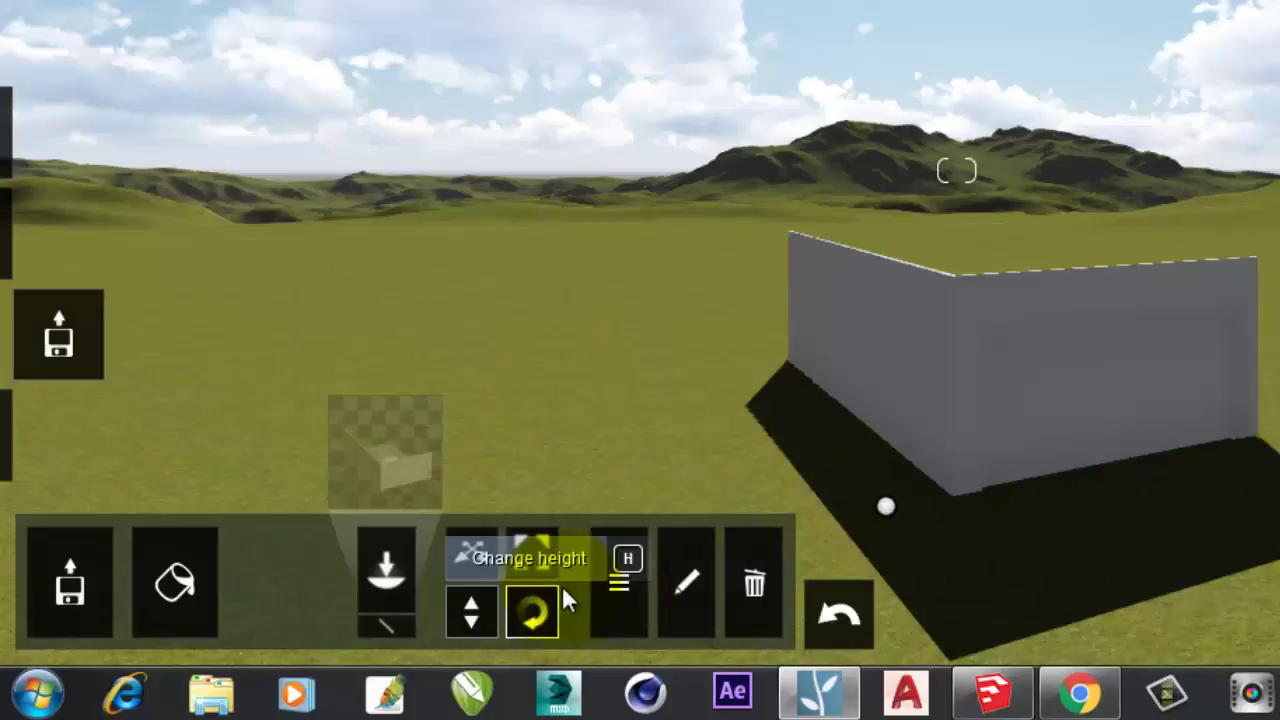
pyautogui.click(529, 557)
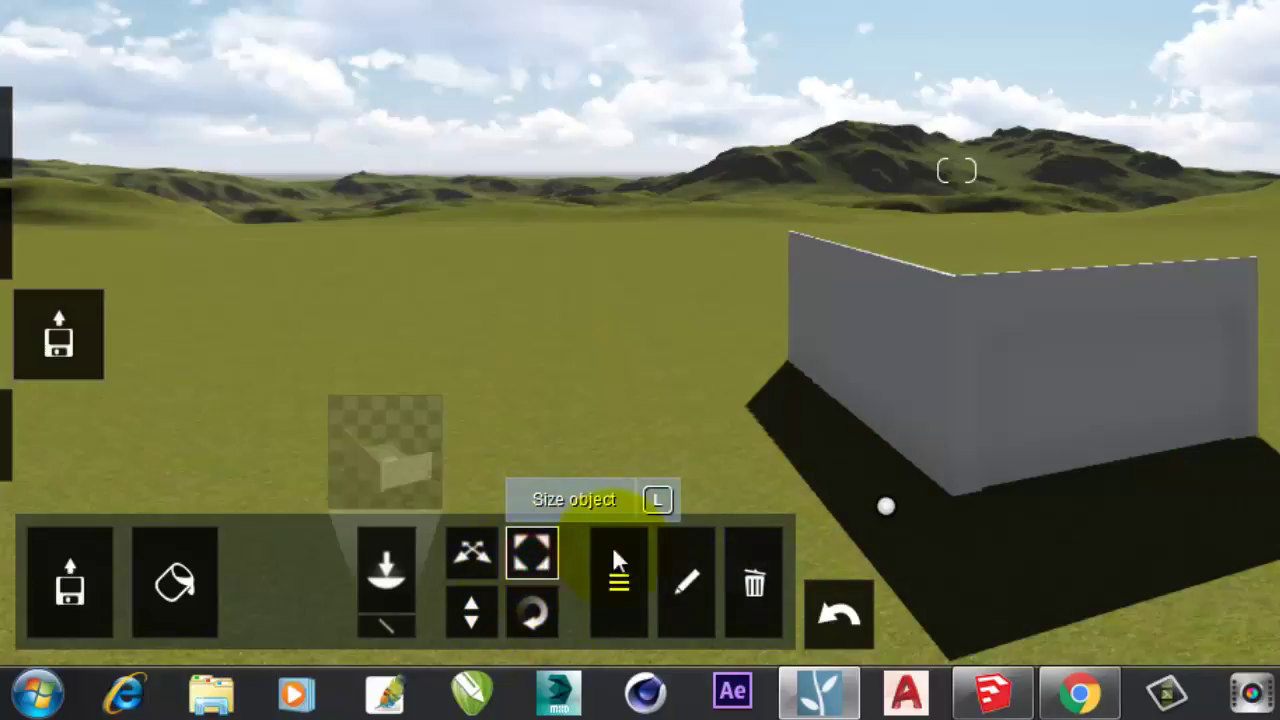
pyautogui.click(885, 509)
pyautogui.click(886, 509)
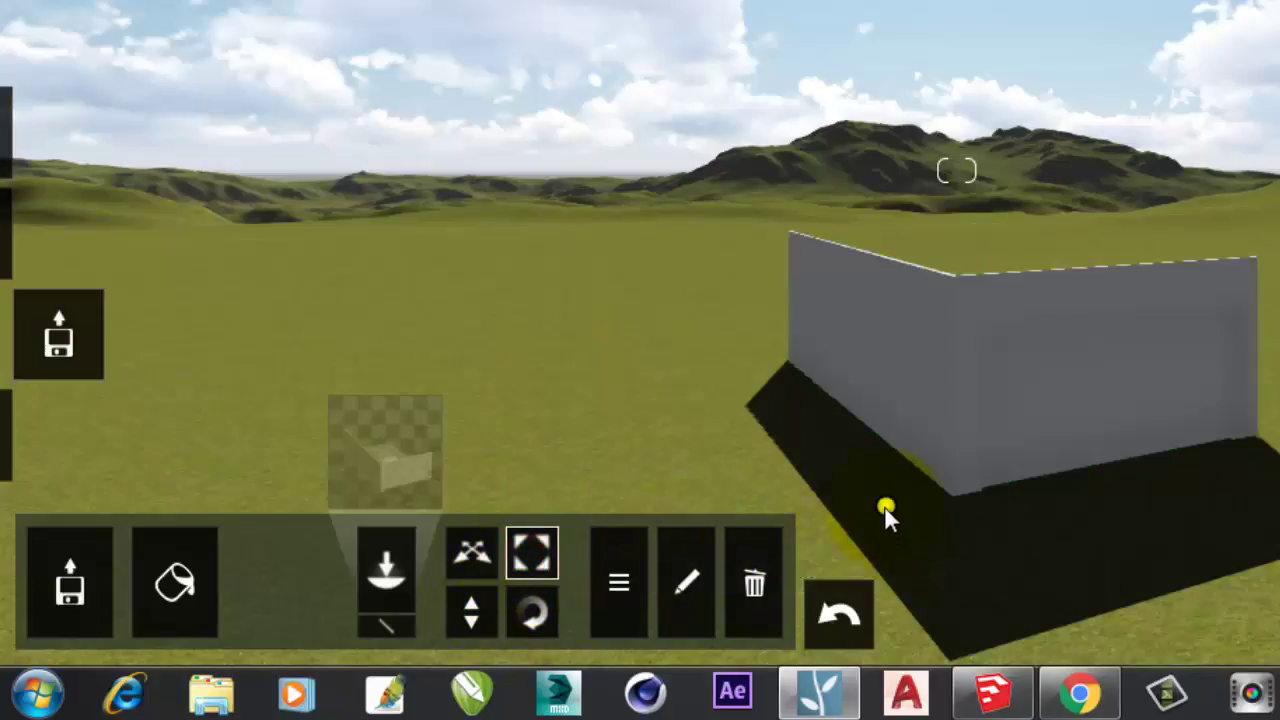
pyautogui.click(886, 509)
pyautogui.moveTo(896, 516); pyautogui.dragTo(870, 479)
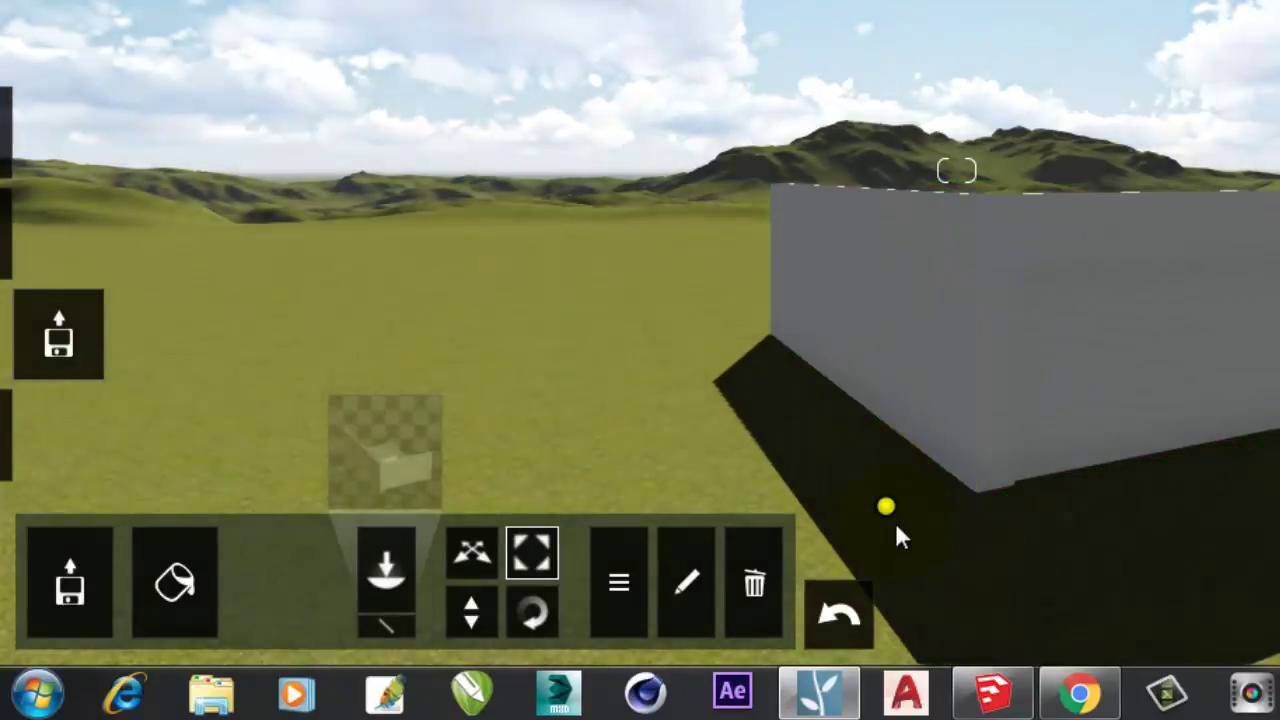
# Rotate the room model's heading until its open, furnished side faces the camera
pyautogui.click(534, 612)
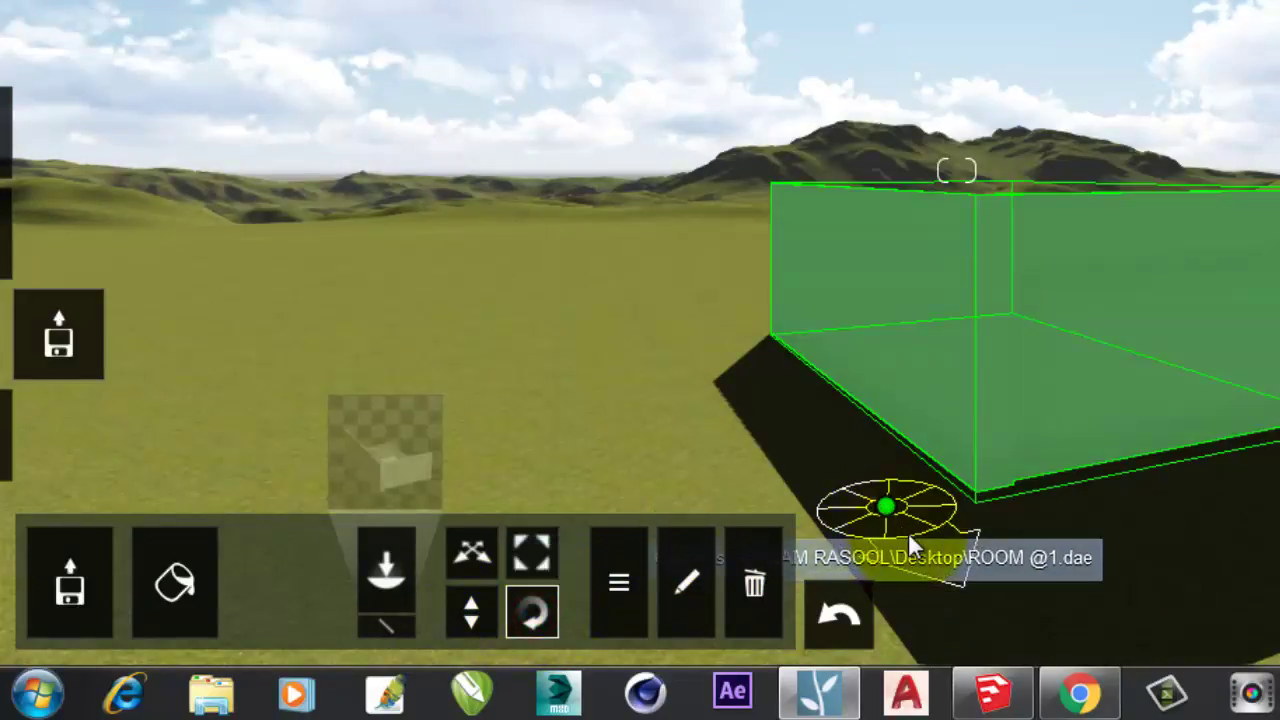
pyautogui.moveTo(877, 514); pyautogui.dragTo(782, 500)
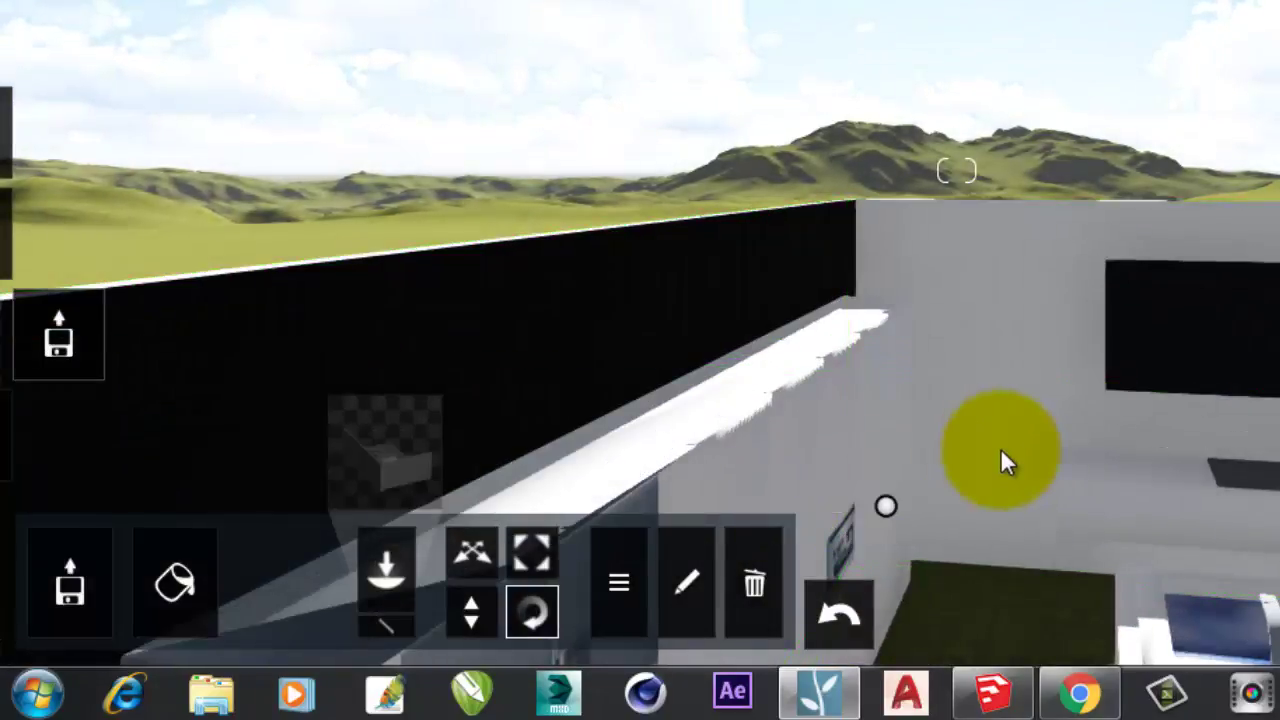
pyautogui.press('s')
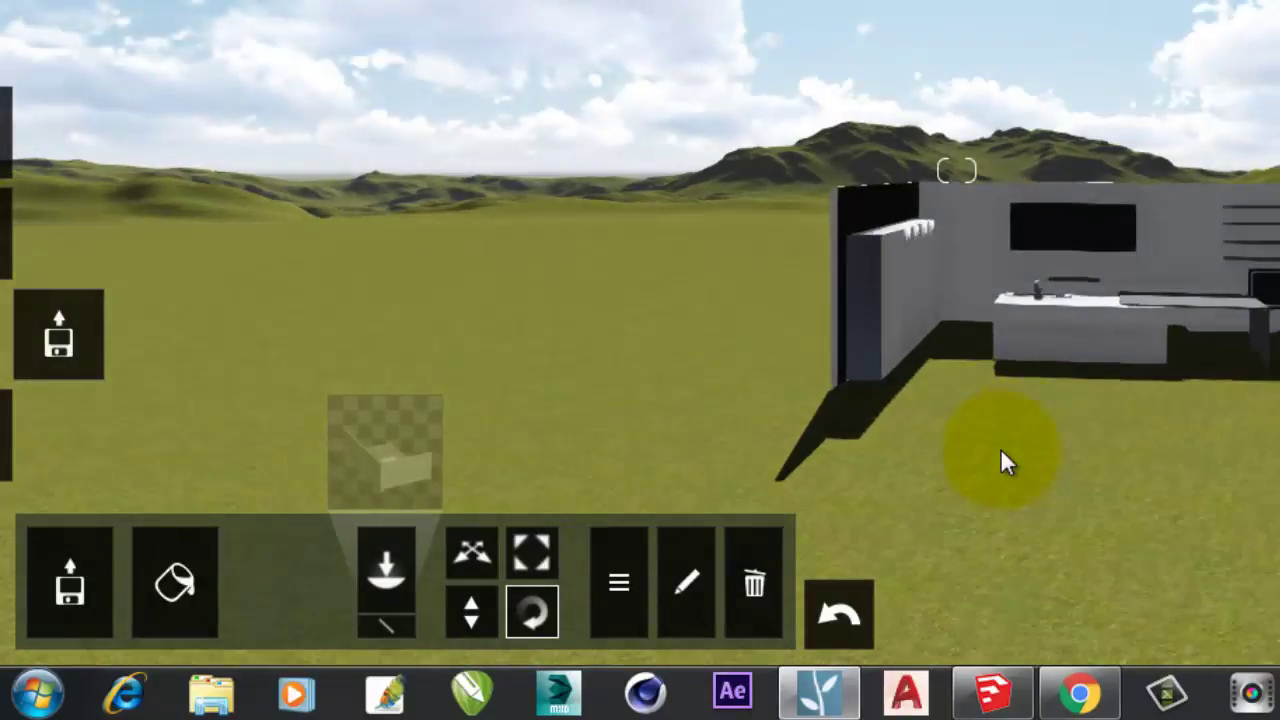
# Raise the room model slightly above the grass and move it closer to the camera, in front of the central hills
pyautogui.click(519, 556)
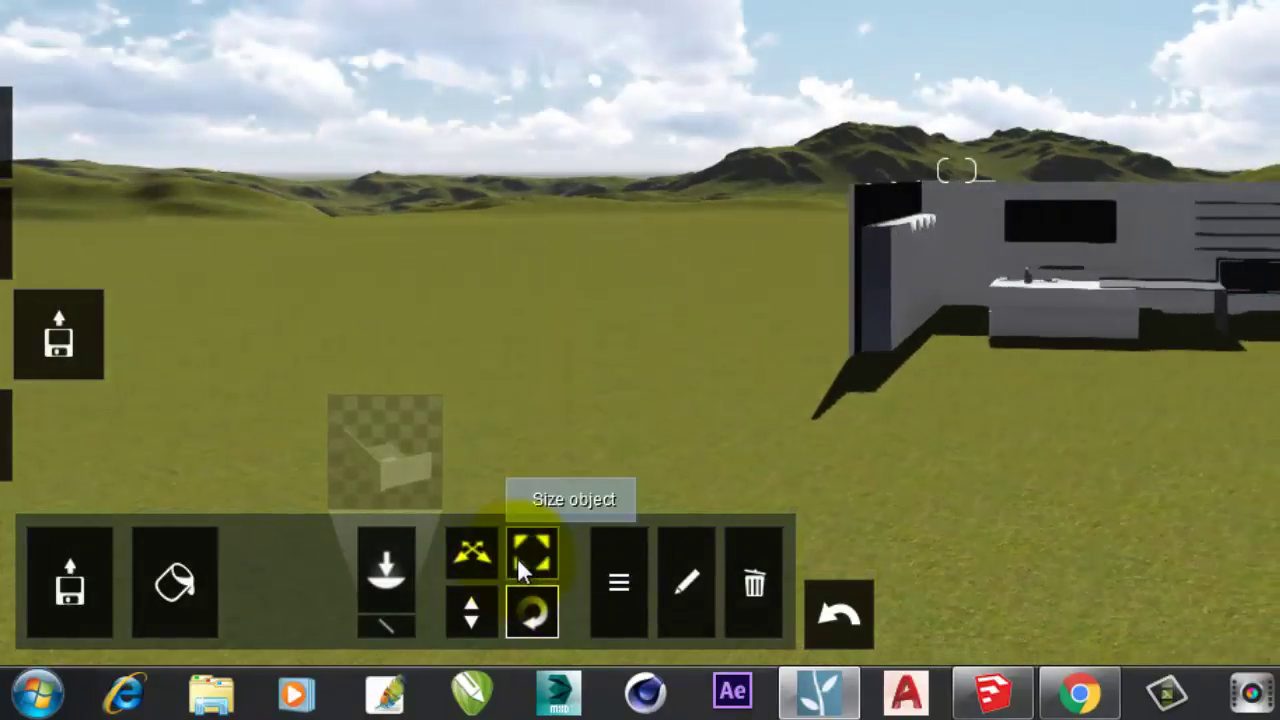
pyautogui.click(486, 608)
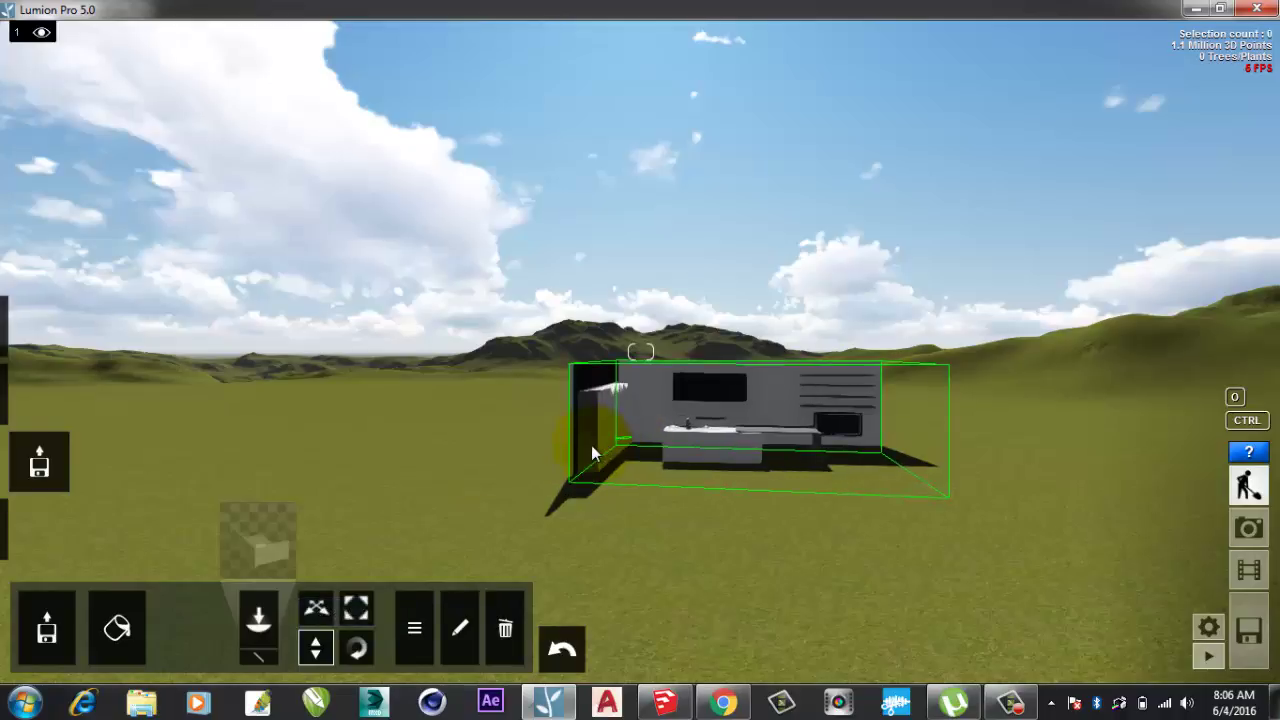
pyautogui.moveTo(591, 446); pyautogui.dragTo(608, 419)
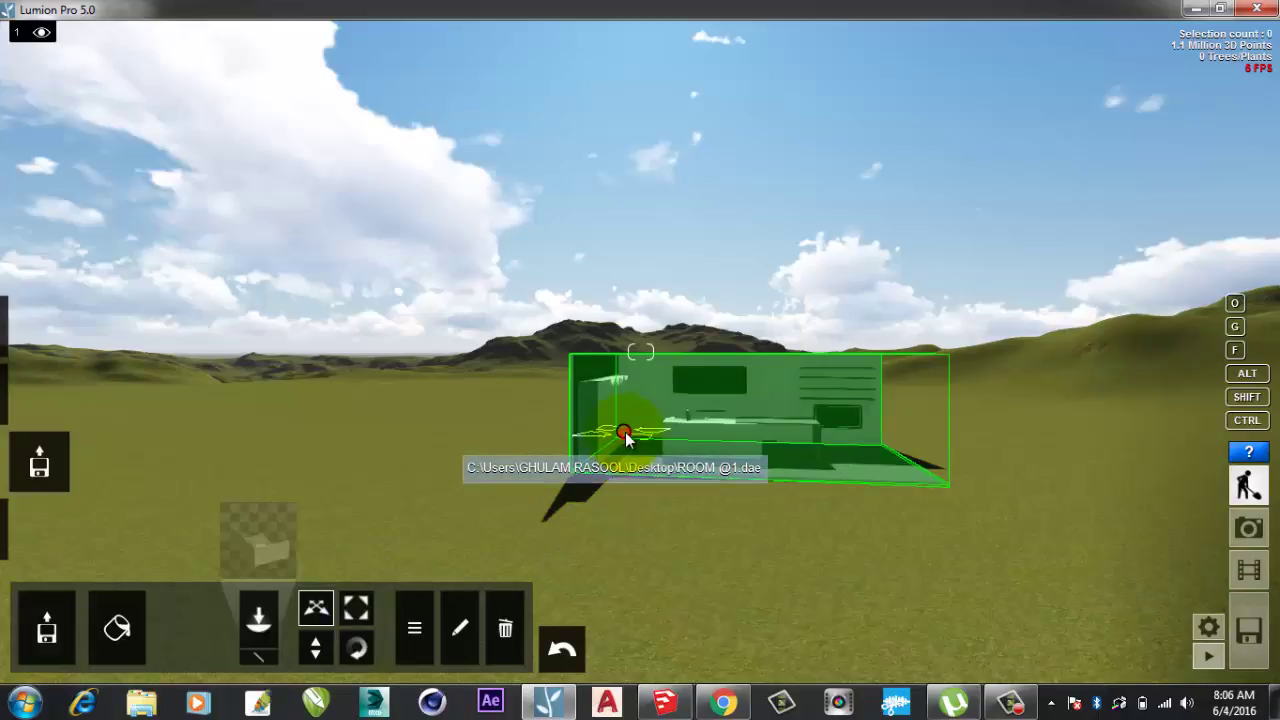
pyautogui.moveTo(624, 434); pyautogui.dragTo(525, 456)
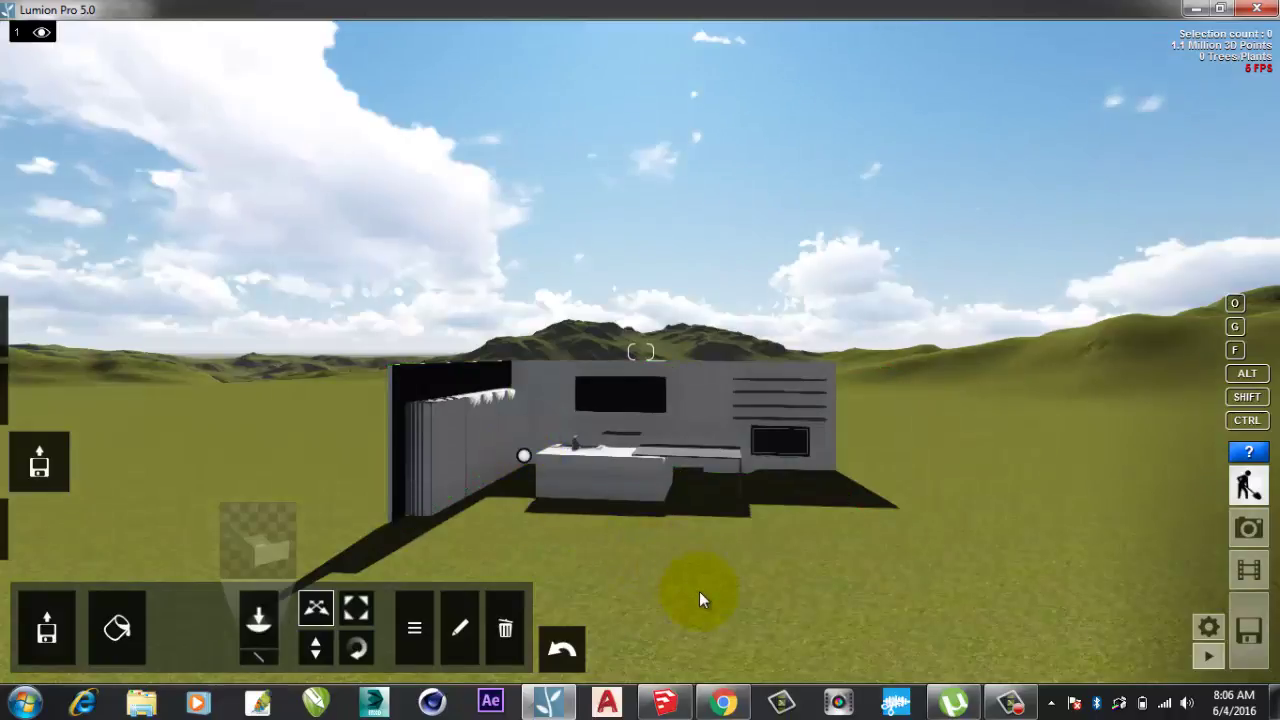
# Examine the open, furnished side of the room and its surroundings from higher, lower, farther and nearer viewpoints
pyautogui.press('q')
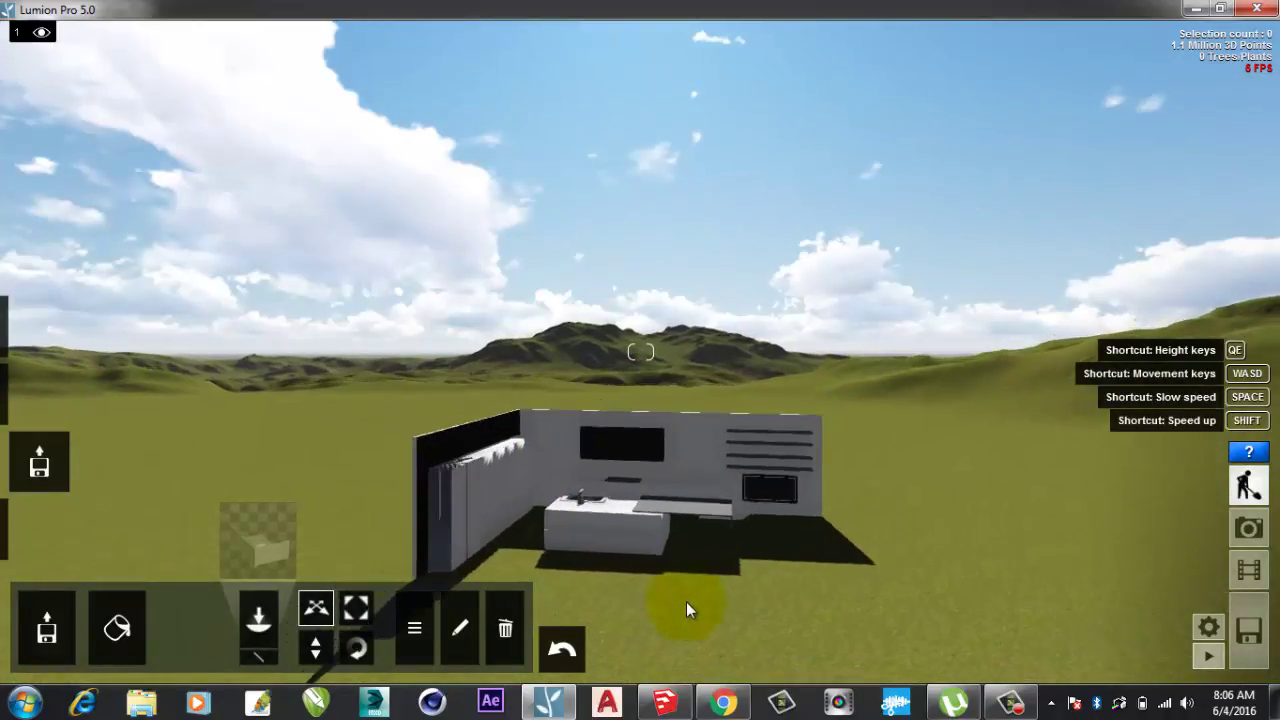
pyautogui.press('q')
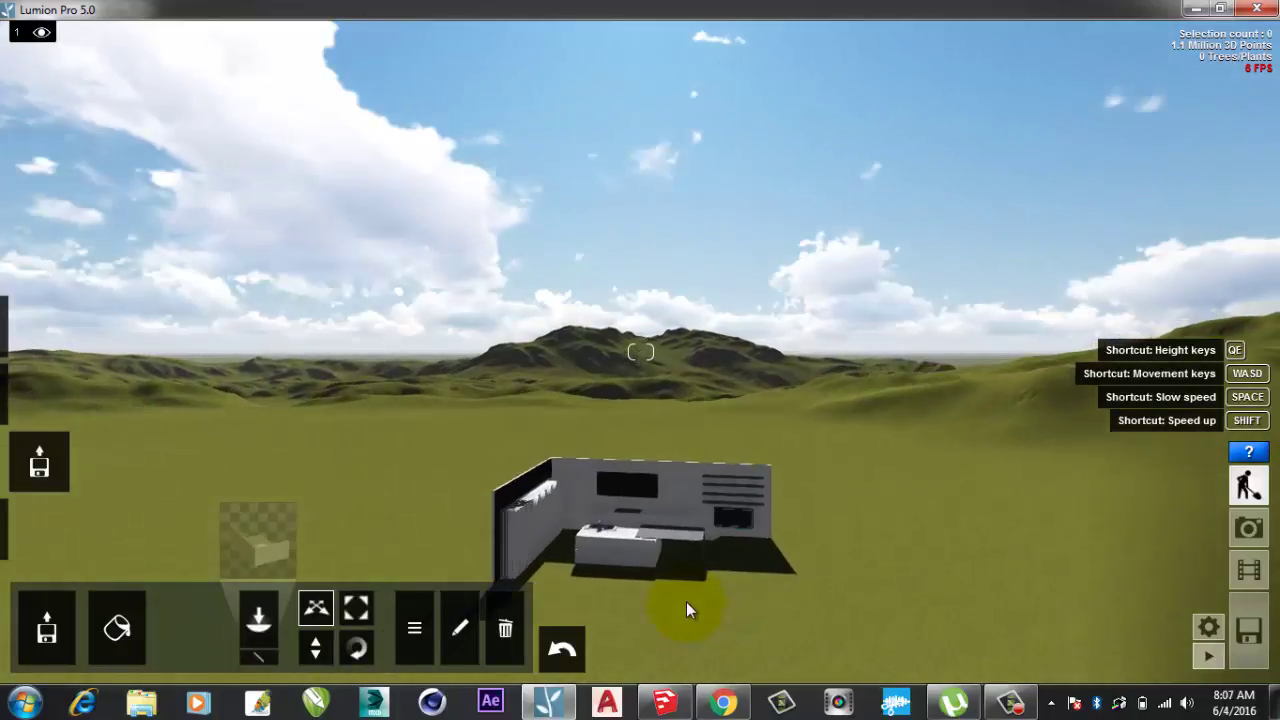
pyautogui.press('s')
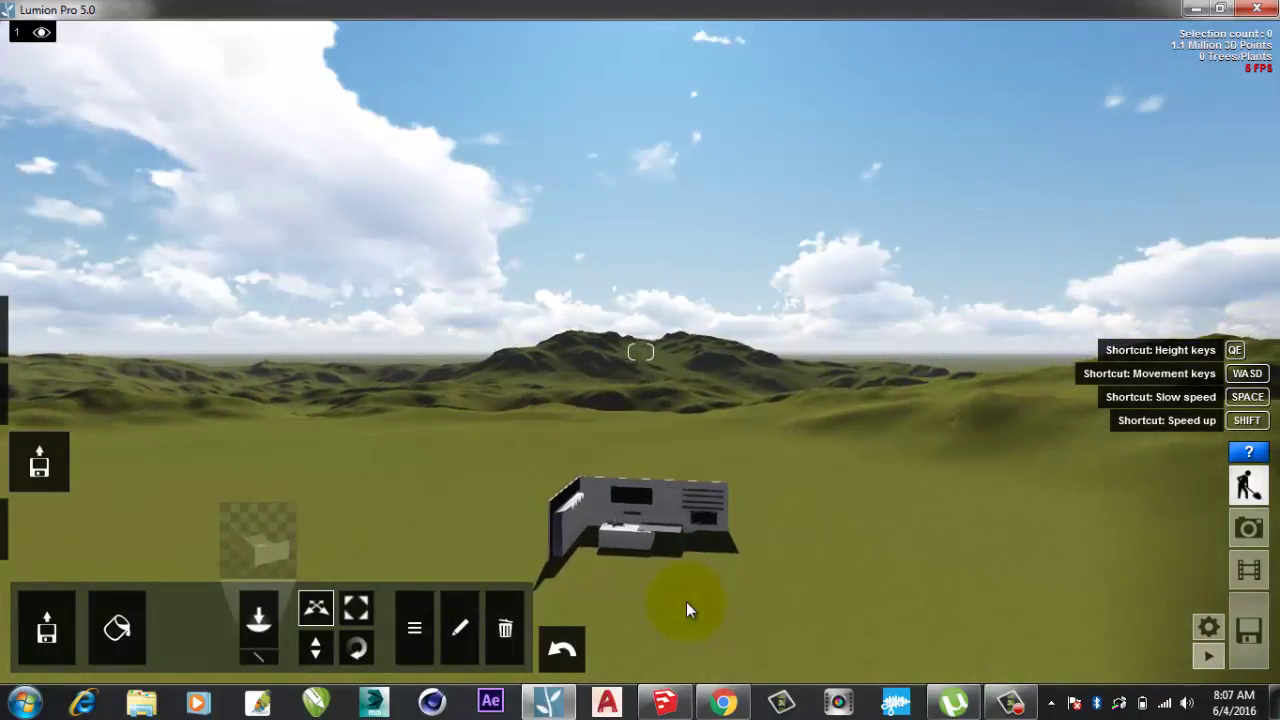
pyautogui.press('e')
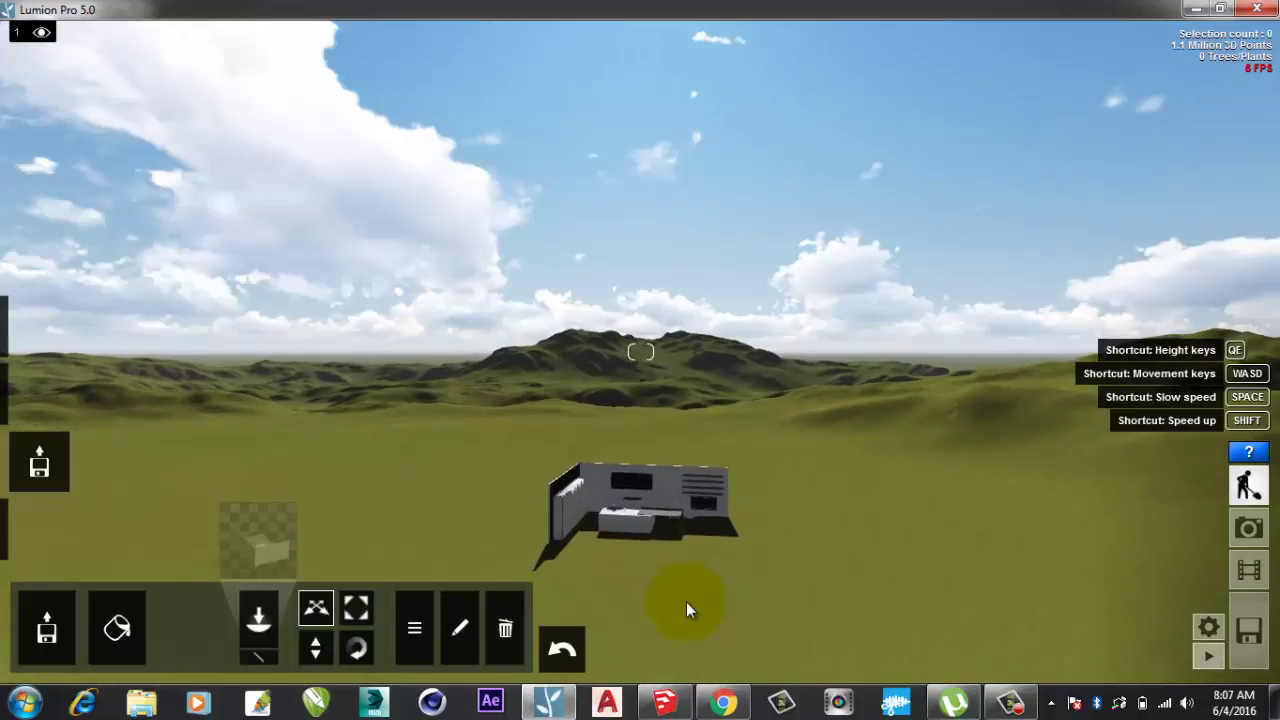
pyautogui.press('e')
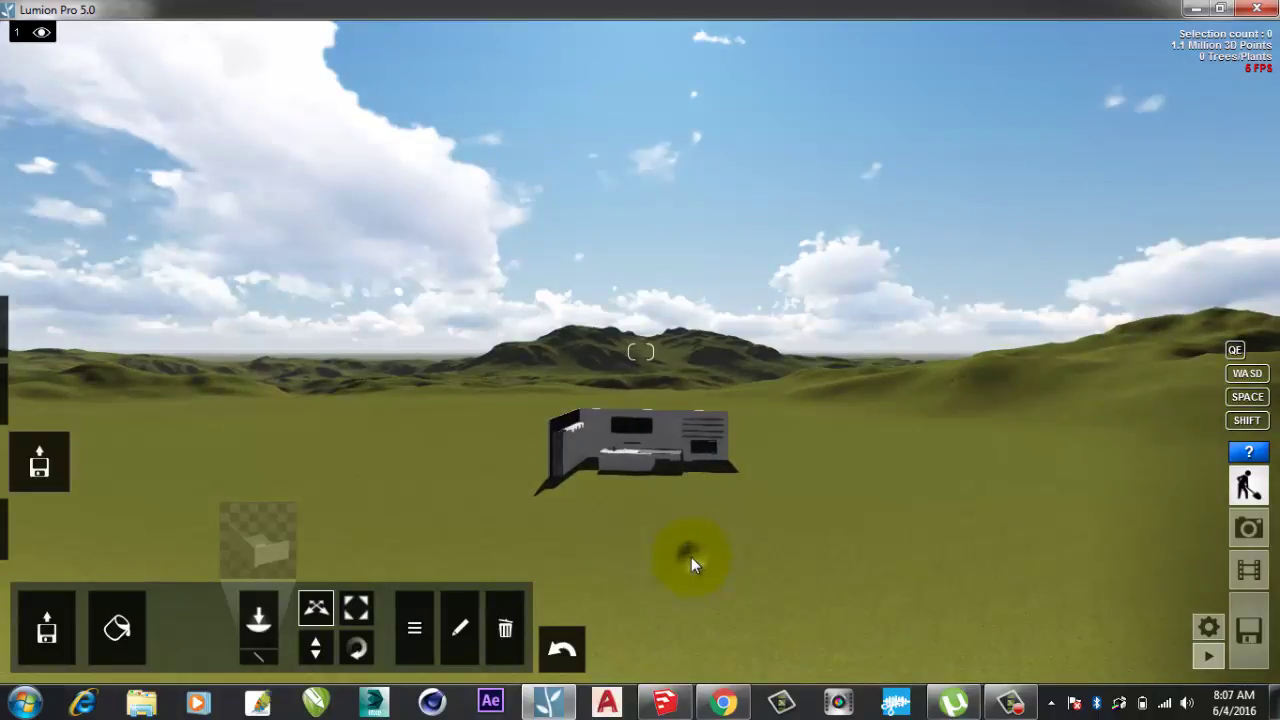
pyautogui.moveTo(691, 557)
pyautogui.mouseDown(button='right')
pyautogui.moveTo(659, 551)
pyautogui.moveTo(711, 560)
pyautogui.moveTo(731, 532)
pyautogui.moveTo(706, 535)
pyautogui.moveTo(692, 562)
pyautogui.moveTo(703, 566)
pyautogui.moveTo(650, 543)
pyautogui.moveTo(706, 565)
pyautogui.moveTo(691, 558)
pyautogui.mouseUp(button='right')
pyautogui.press('w')
pyautogui.press('w')
pyautogui.press('s')
pyautogui.press('s')
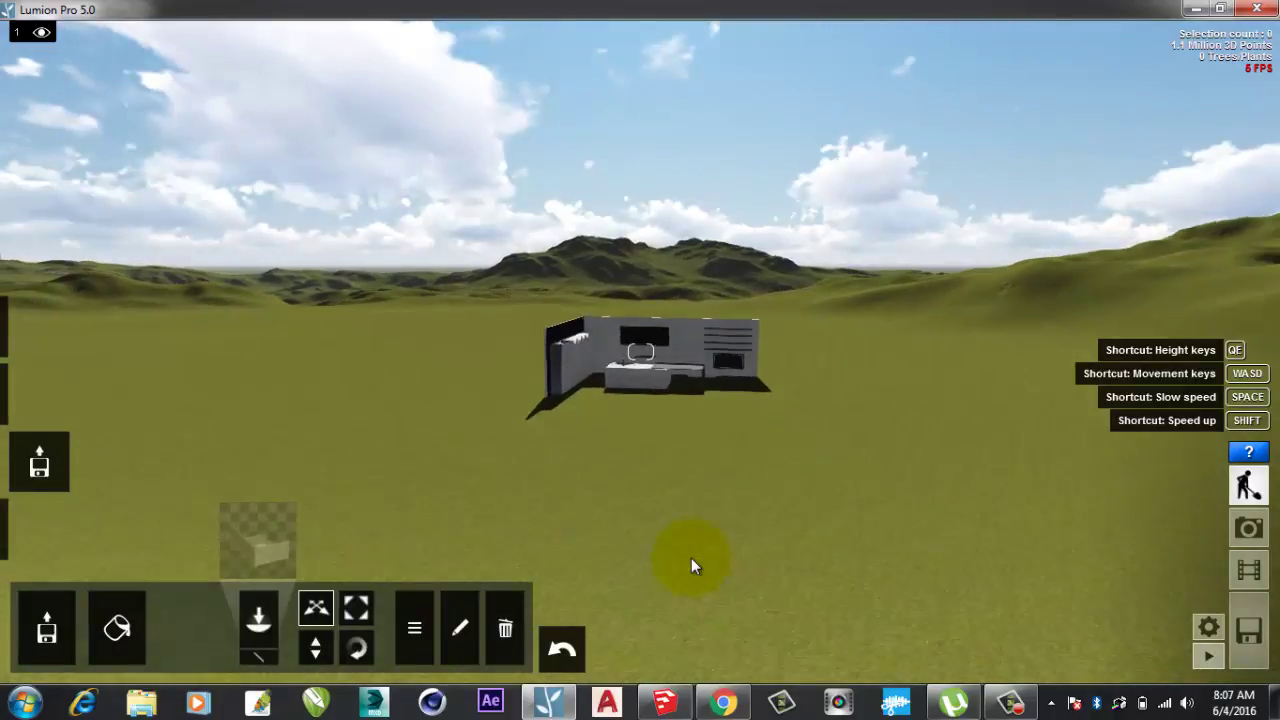
pyautogui.press('s')
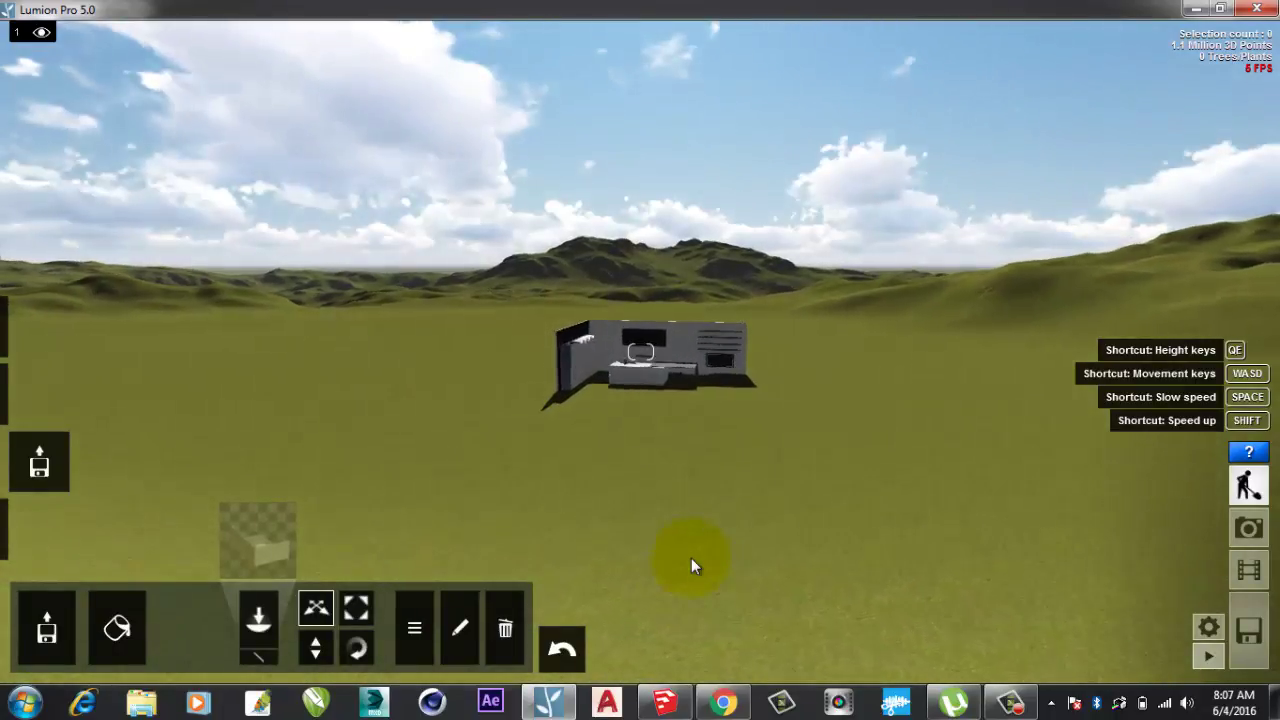
pyautogui.press('w')
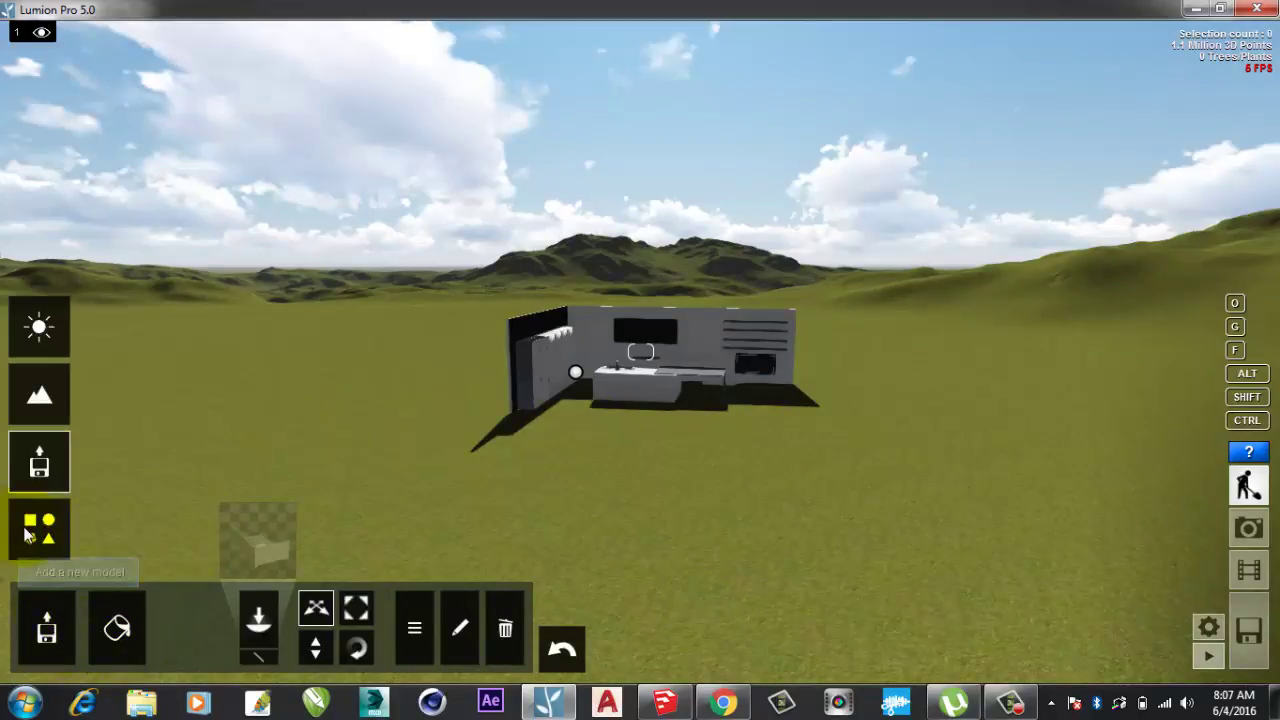
# Choose the third broad-crowned tree in the Nature Library and place two of them beside the room's wardrobe wall
pyautogui.click(39, 528)
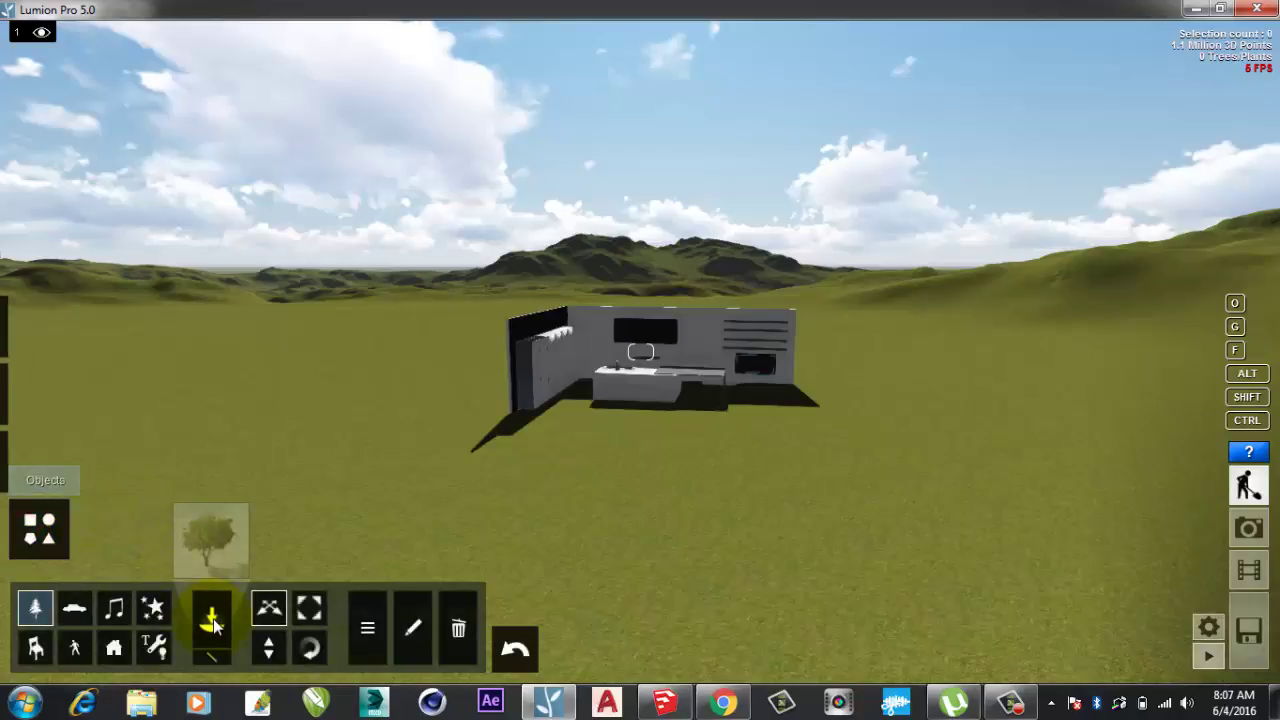
pyautogui.click(212, 551)
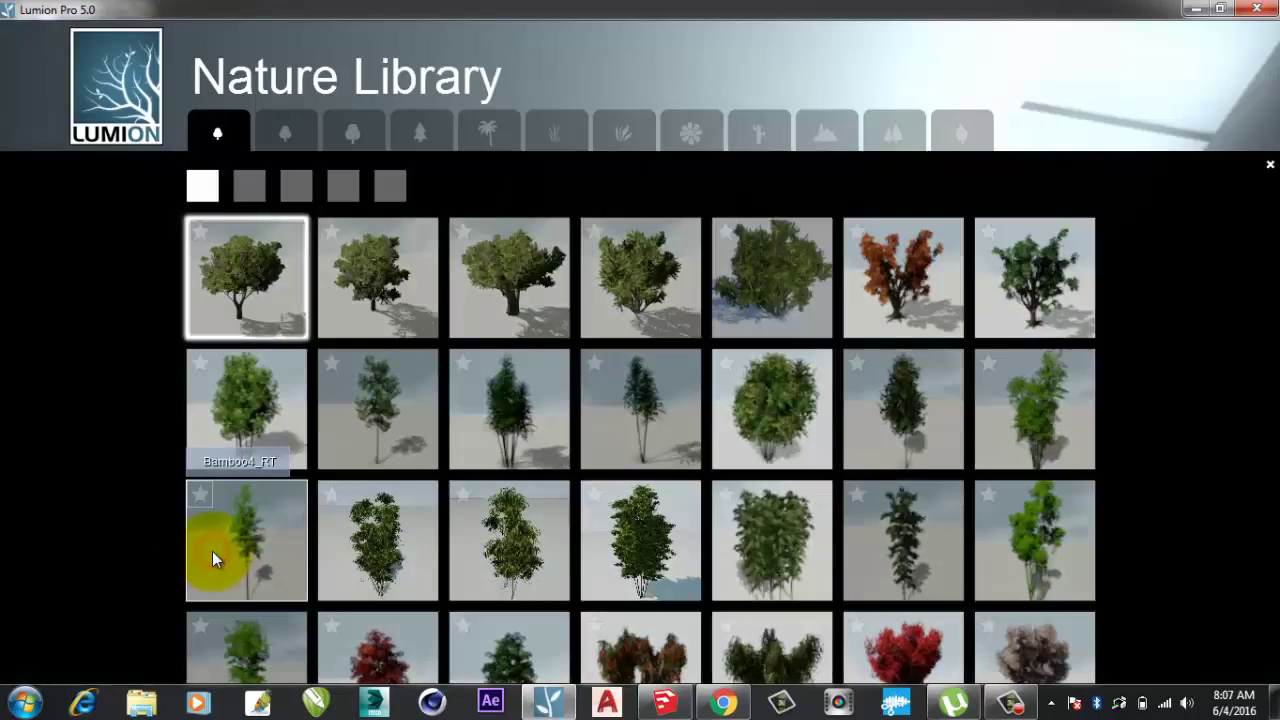
pyautogui.click(513, 286)
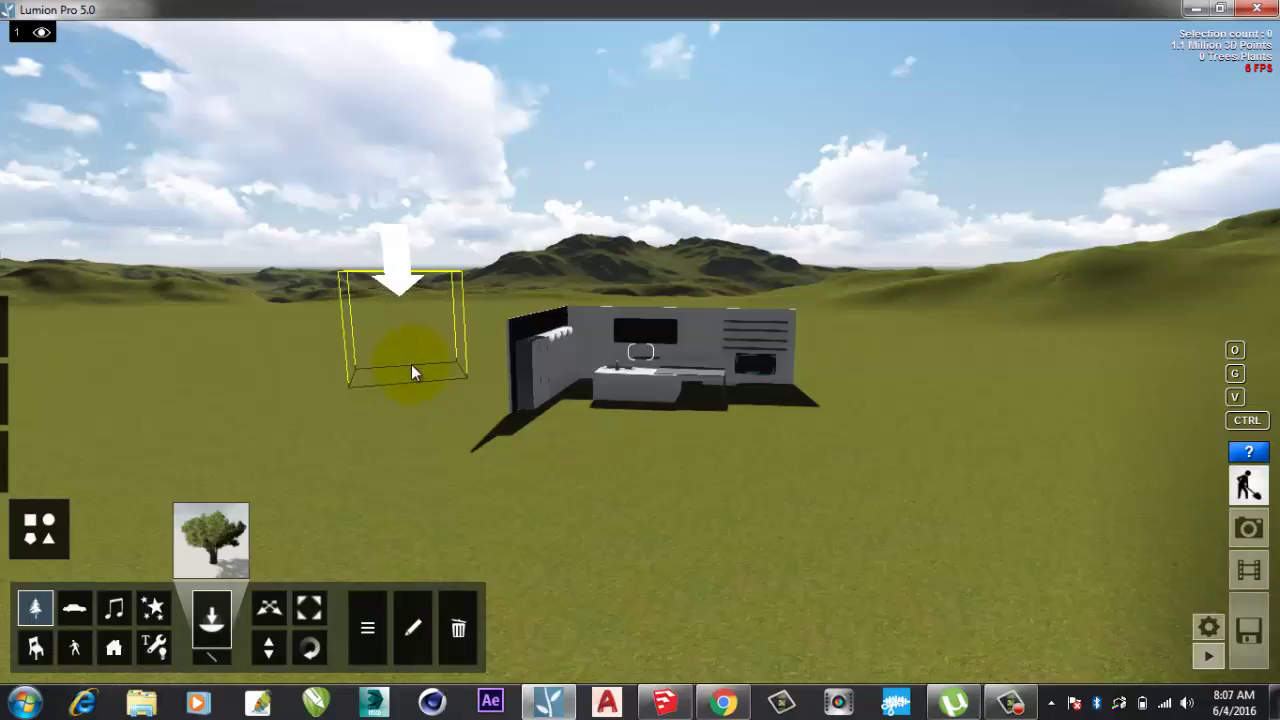
pyautogui.click(411, 364)
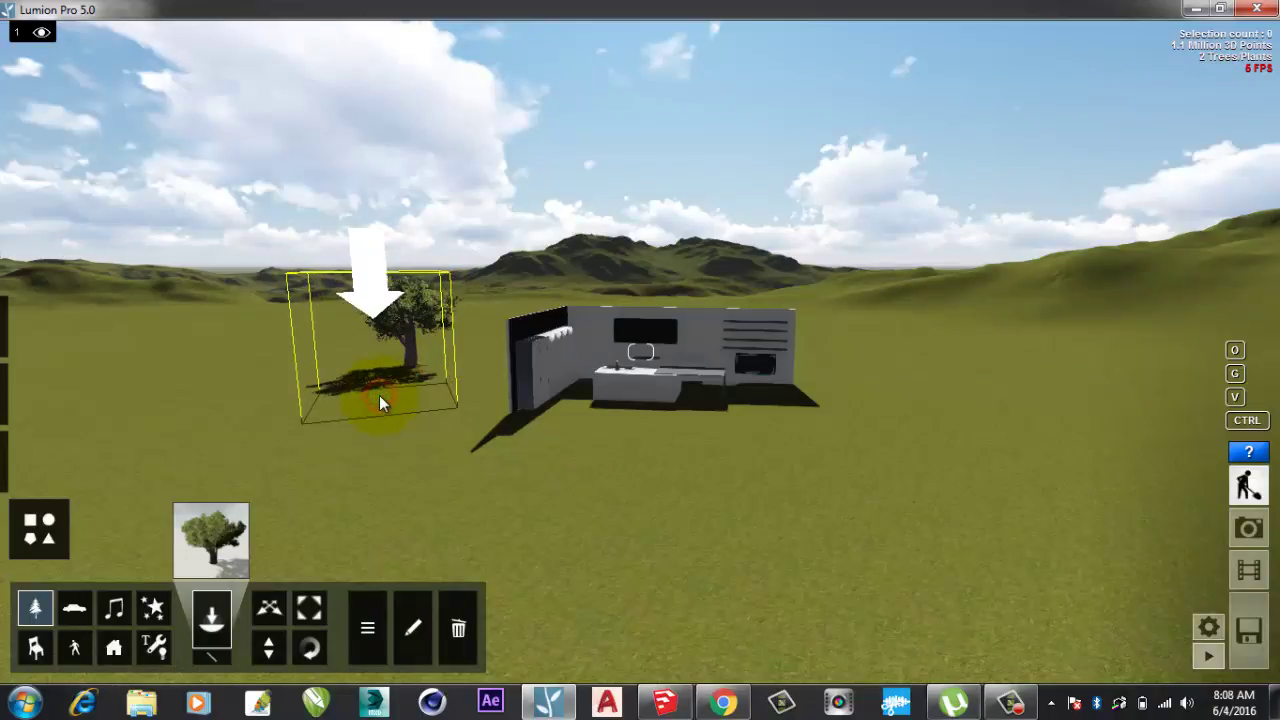
pyautogui.click(379, 395)
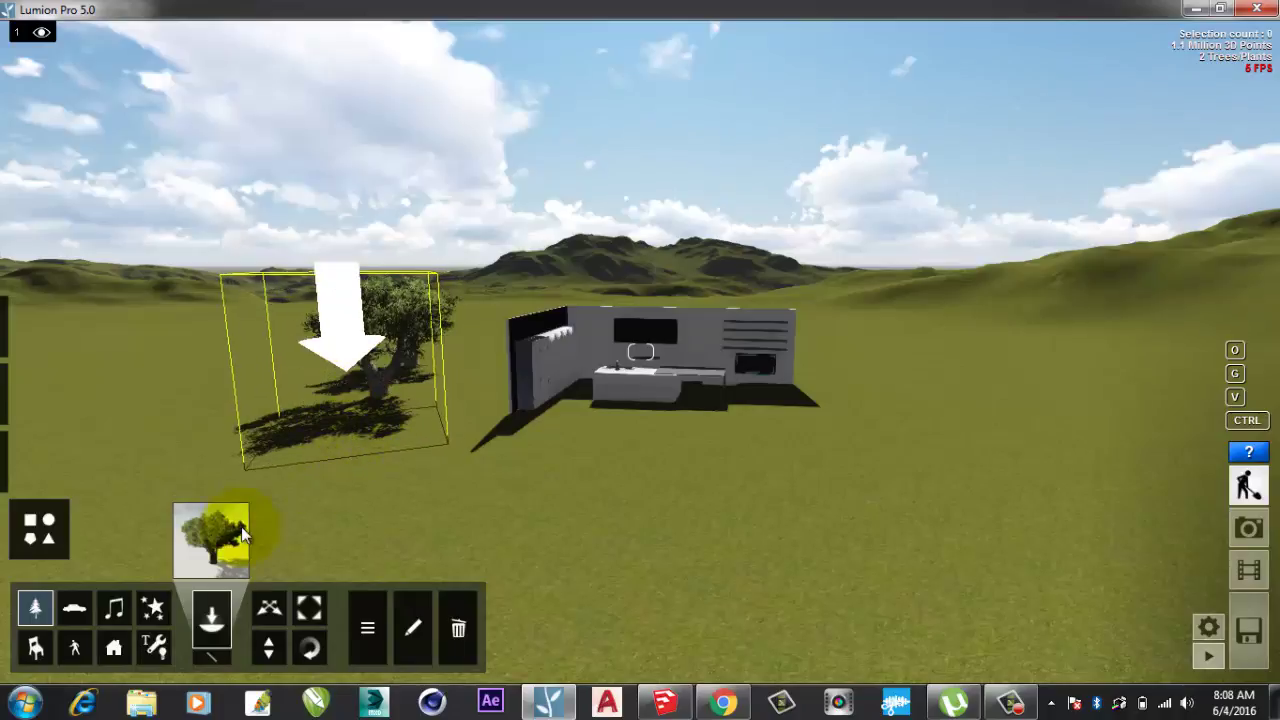
# Choose a tall, bright green bamboo plant from the Nature Library and place one on the opposite side of the room
pyautogui.click(205, 525)
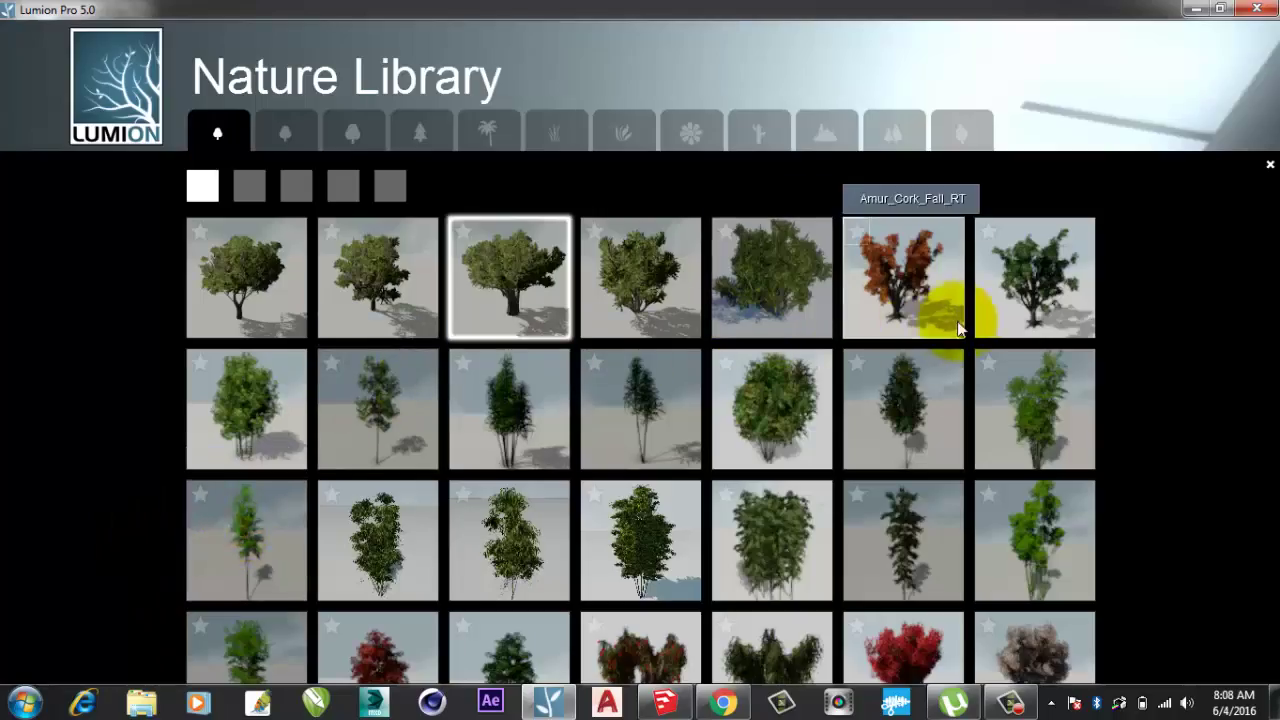
pyautogui.click(1023, 430)
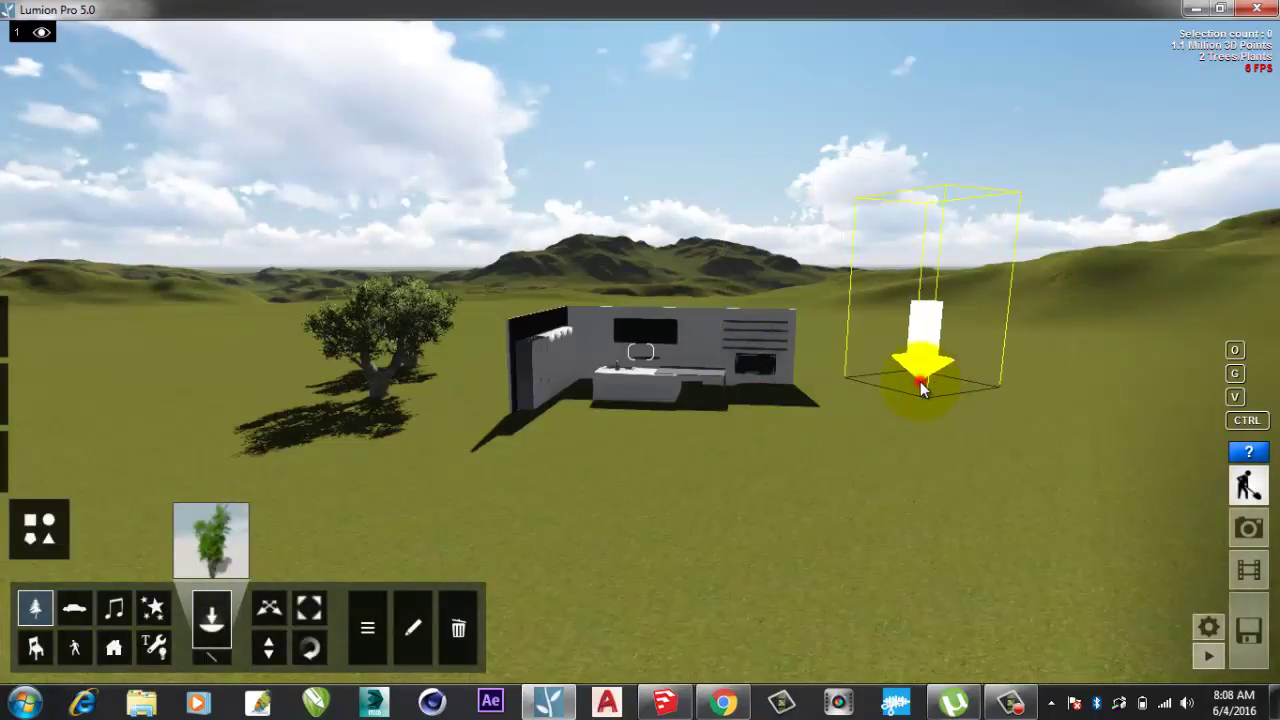
pyautogui.click(920, 385)
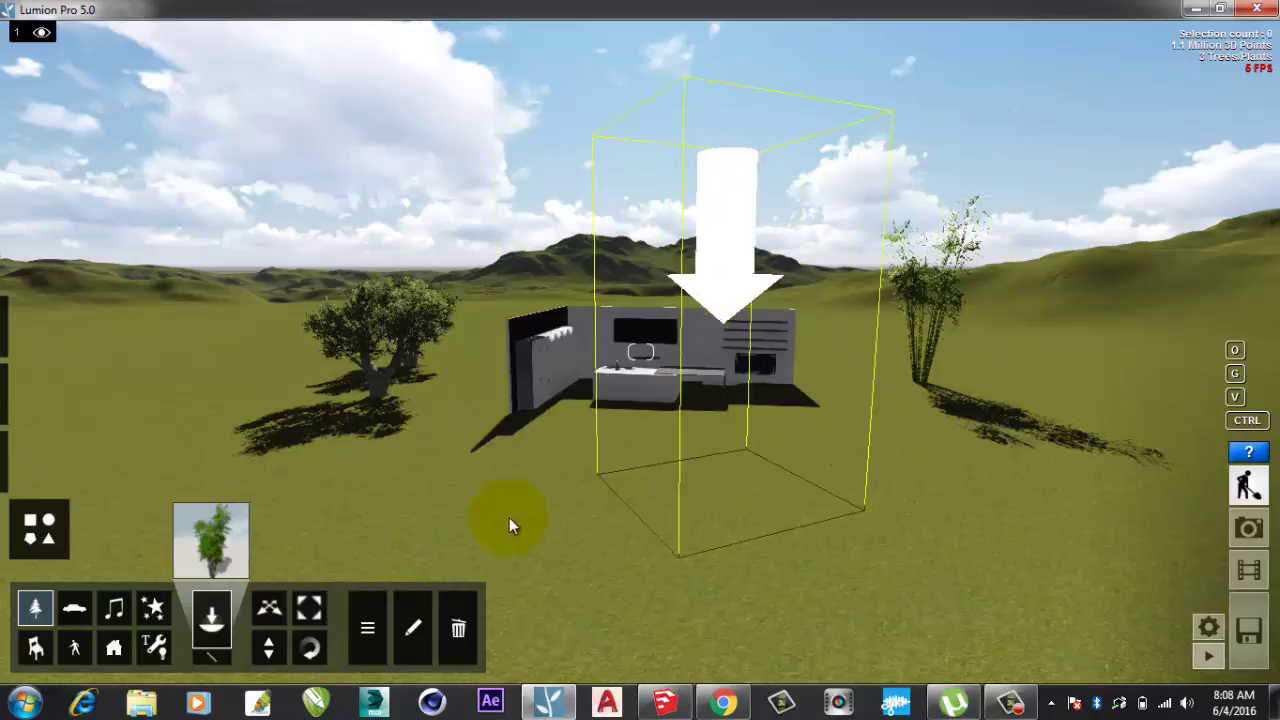
# Browse the Nature Library's rock, grass and palm categories and place a CanaryIslandDatePalm_002 in front of the bamboo
pyautogui.click(247, 542)
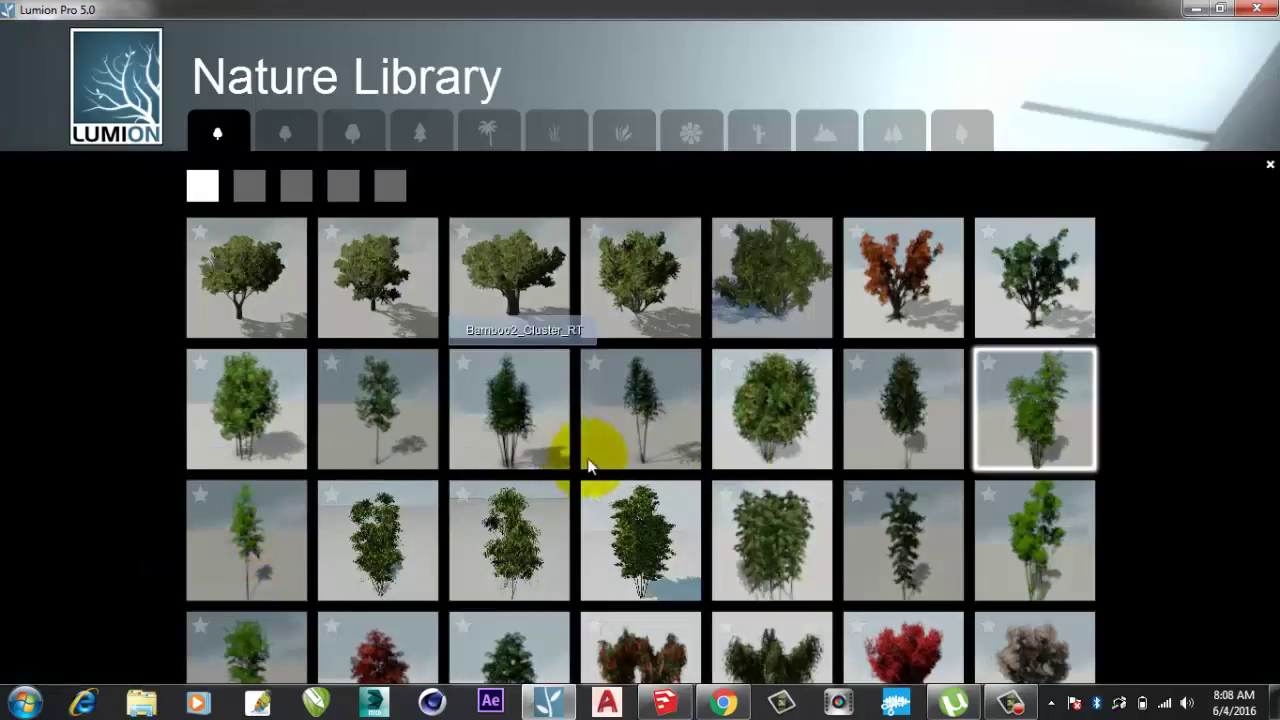
pyautogui.click(770, 138)
pyautogui.click(838, 137)
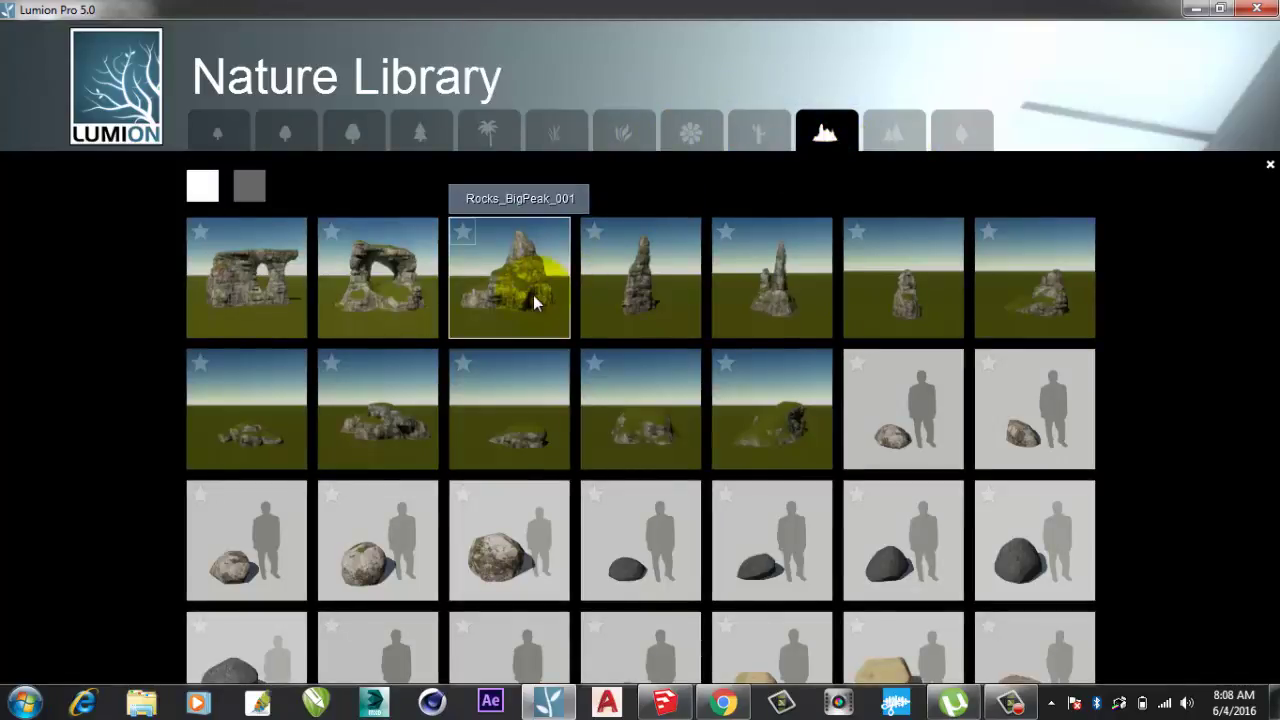
pyautogui.click(567, 135)
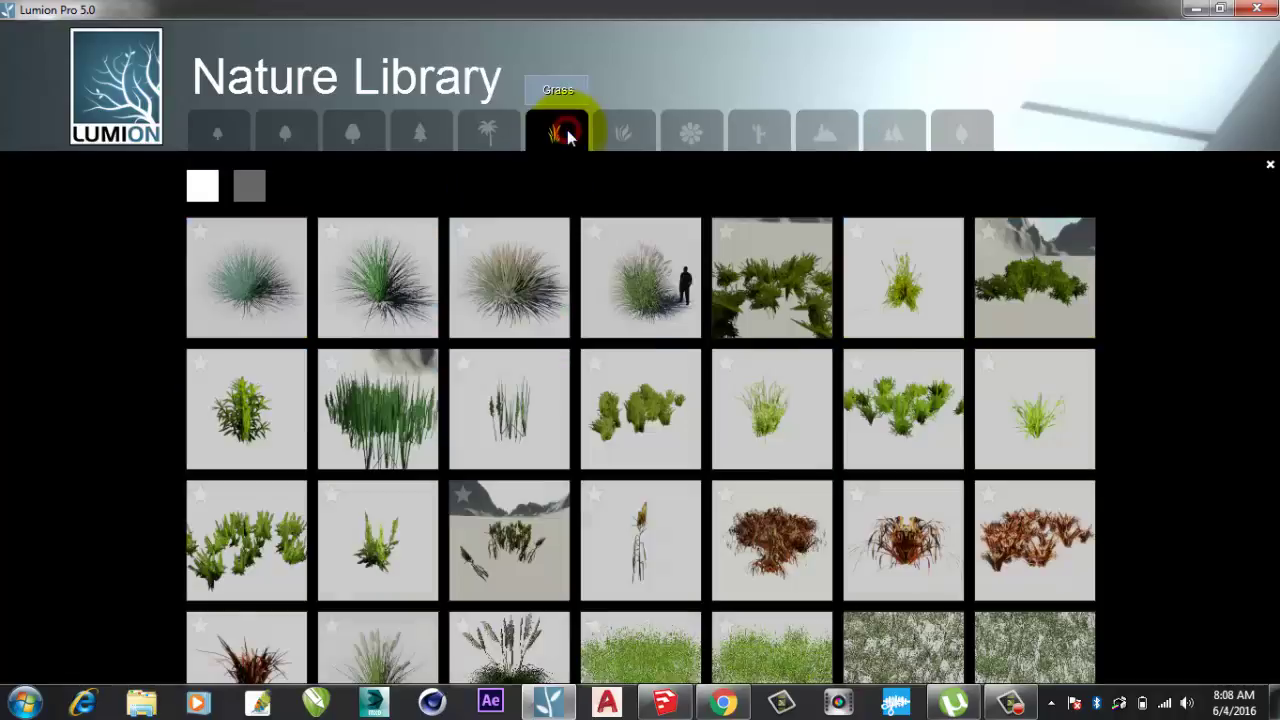
pyautogui.click(494, 132)
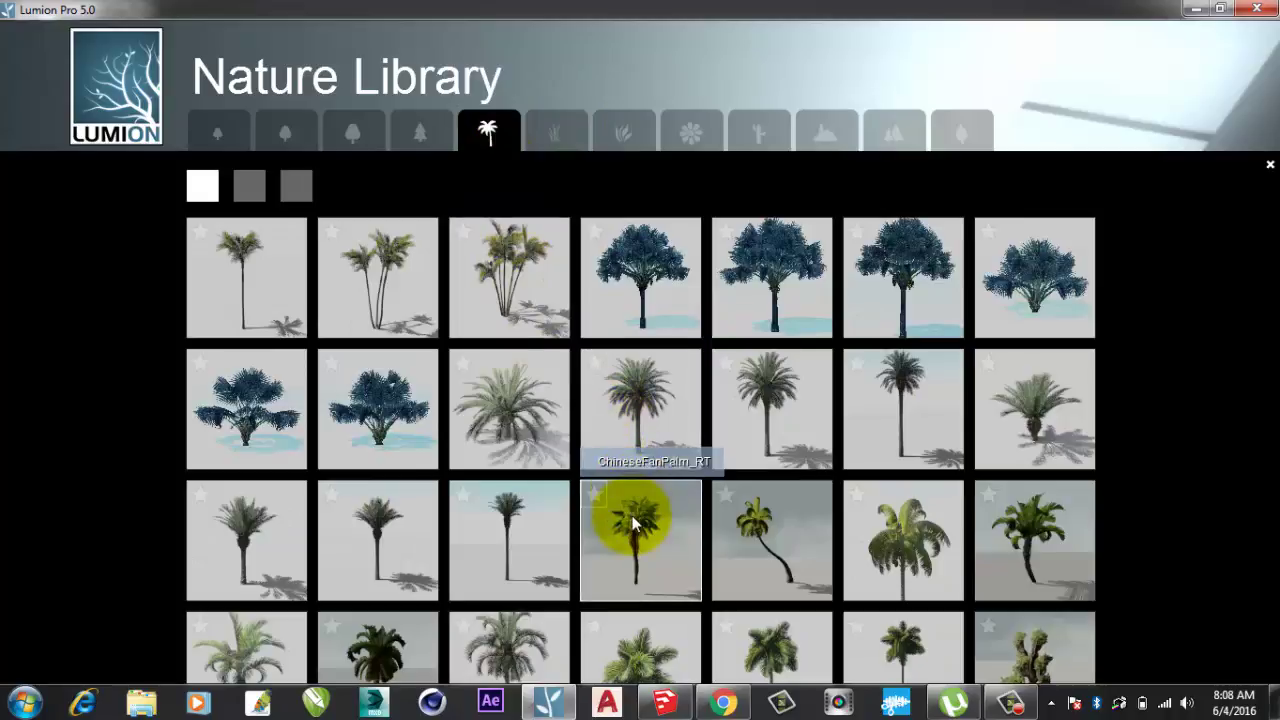
pyautogui.click(648, 418)
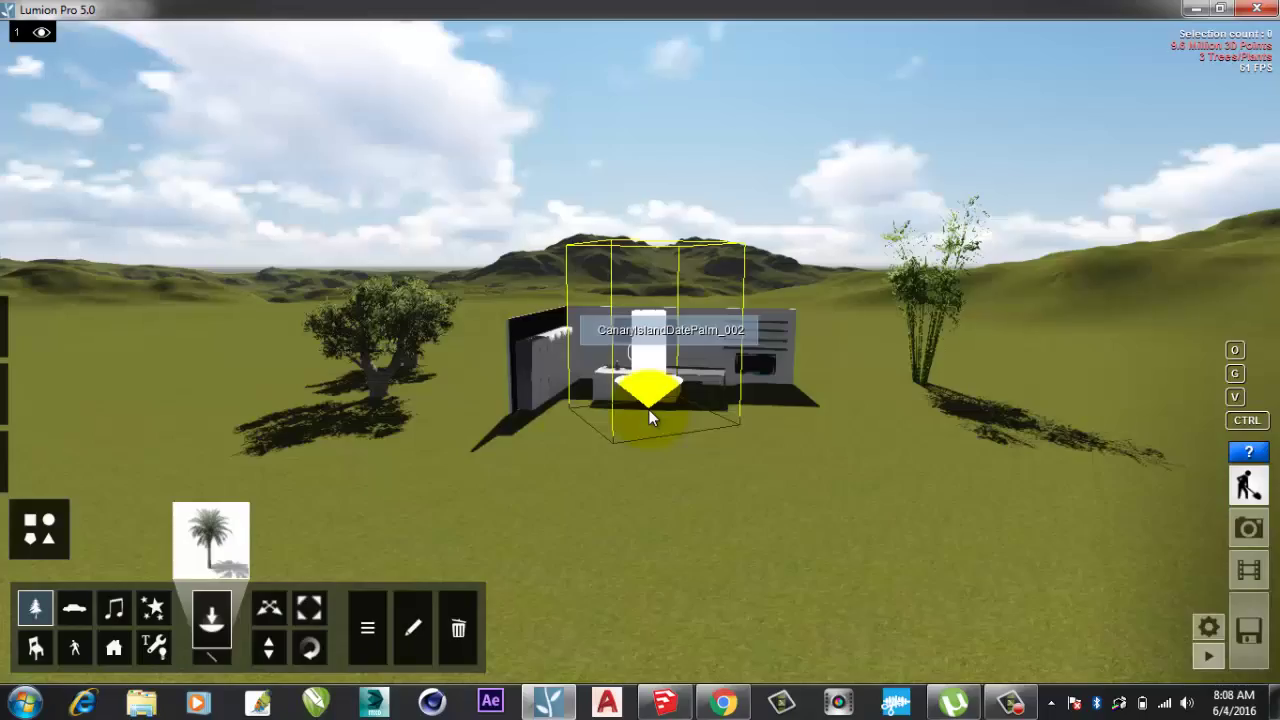
pyautogui.click(923, 452)
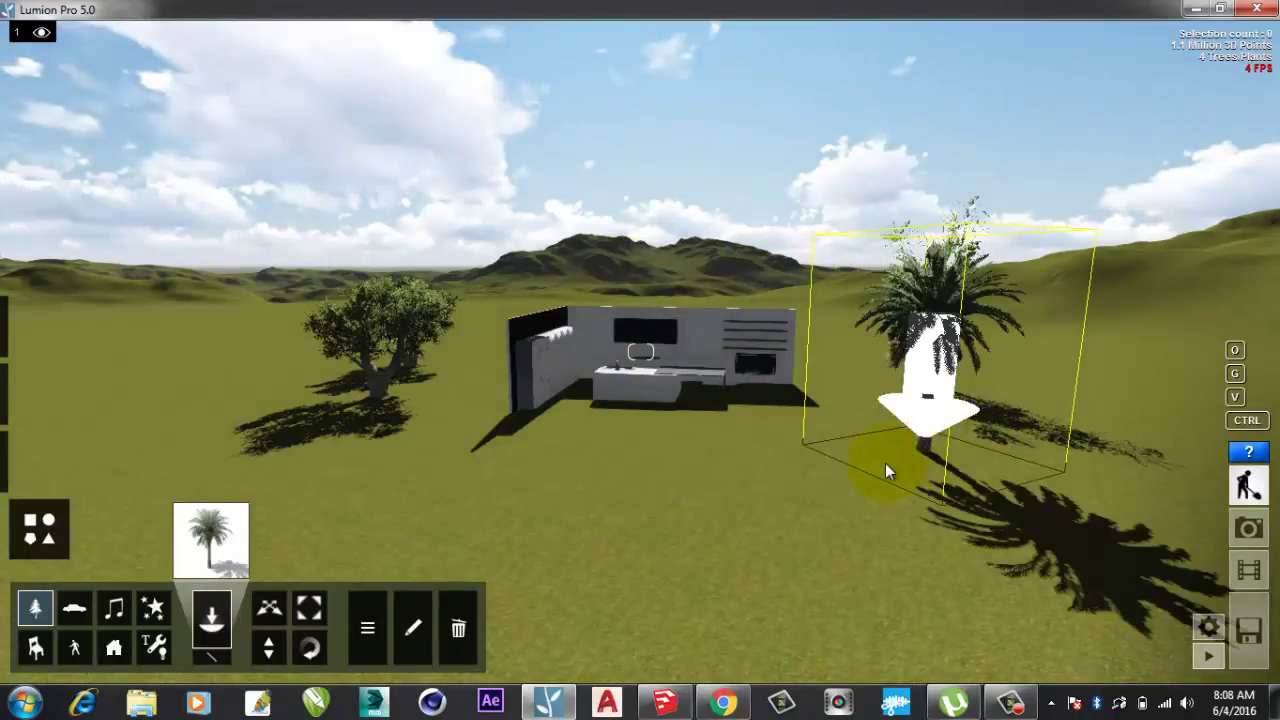
# Place a second CanaryIslandDatePalm_002 in front of the broad-crowned trees on the room's wardrobe side
pyautogui.press('s')
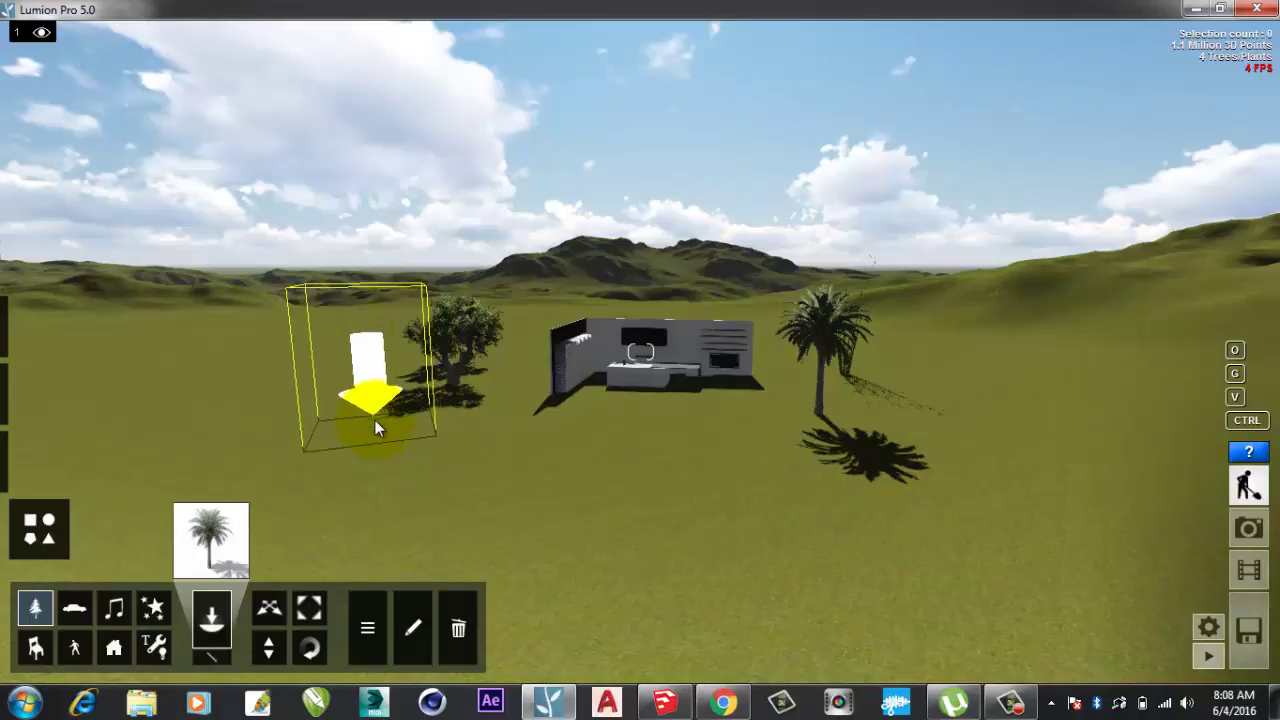
pyautogui.click(374, 419)
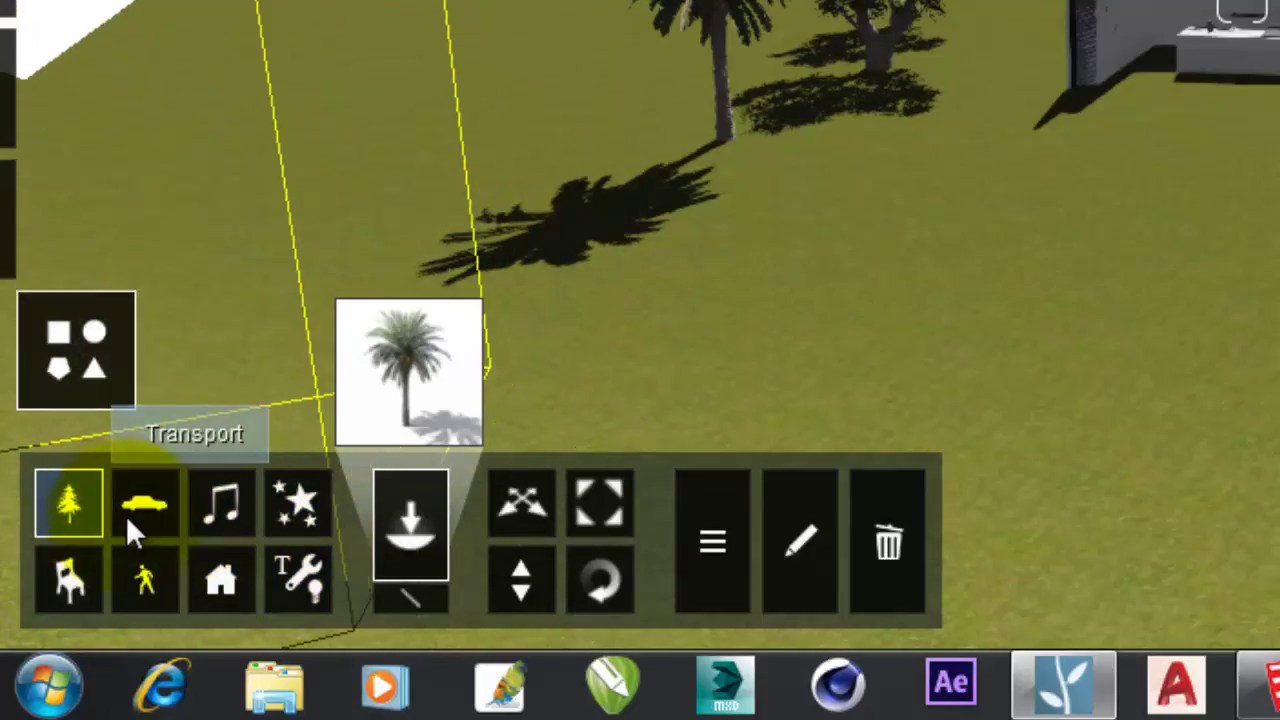
# Switch to transport objects and browse the Transport Library's categories from boats and buses through trains, returning to the air vehicles
pyautogui.click(126, 515)
pyautogui.click(413, 417)
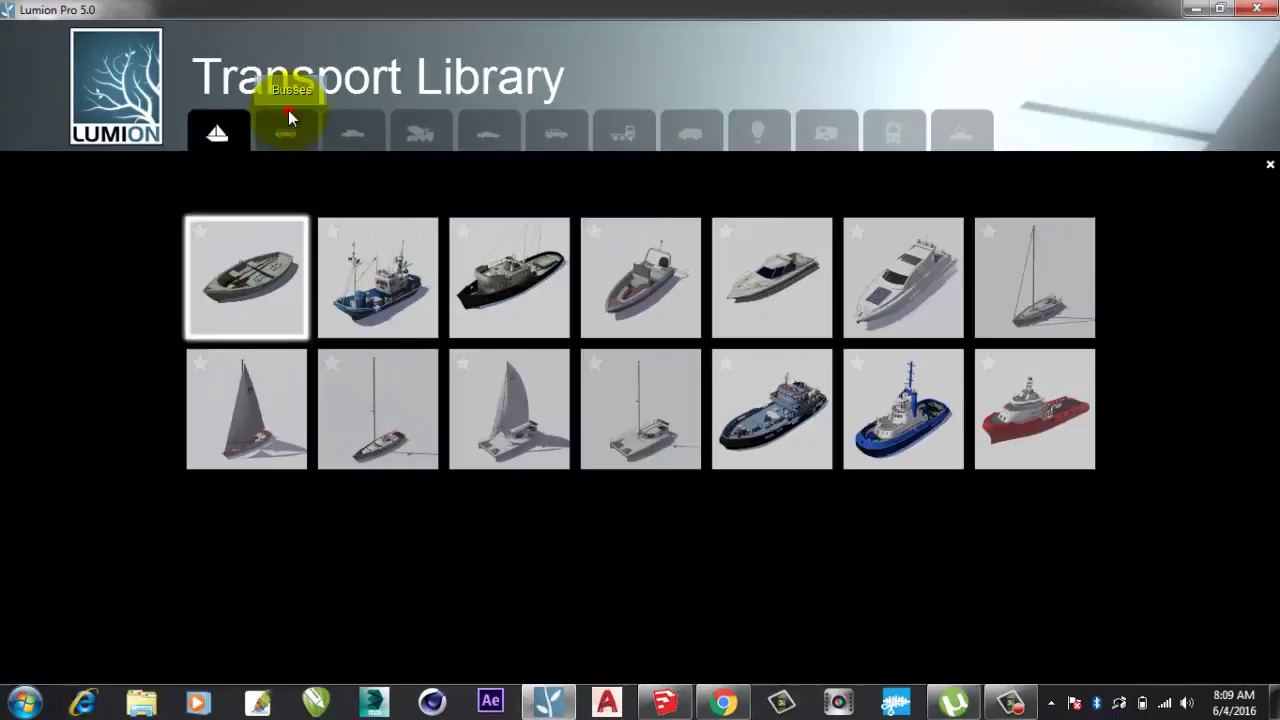
pyautogui.click(290, 132)
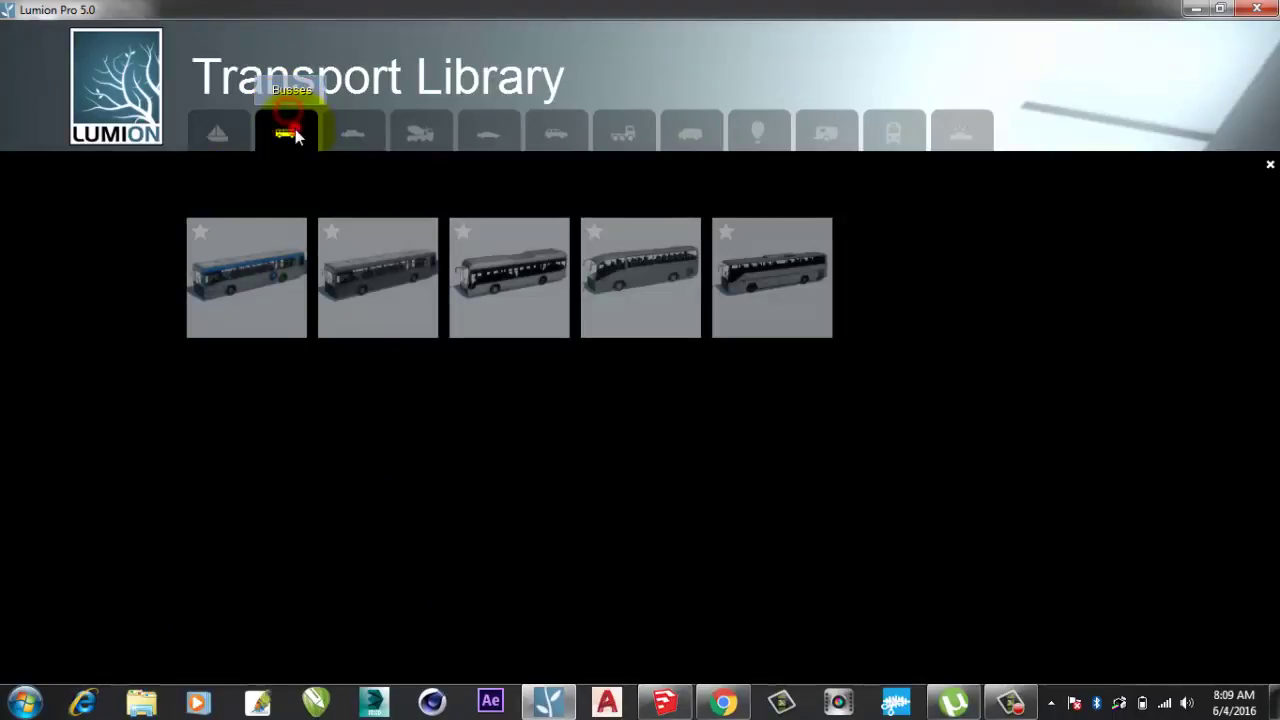
pyautogui.click(355, 130)
pyautogui.click(425, 131)
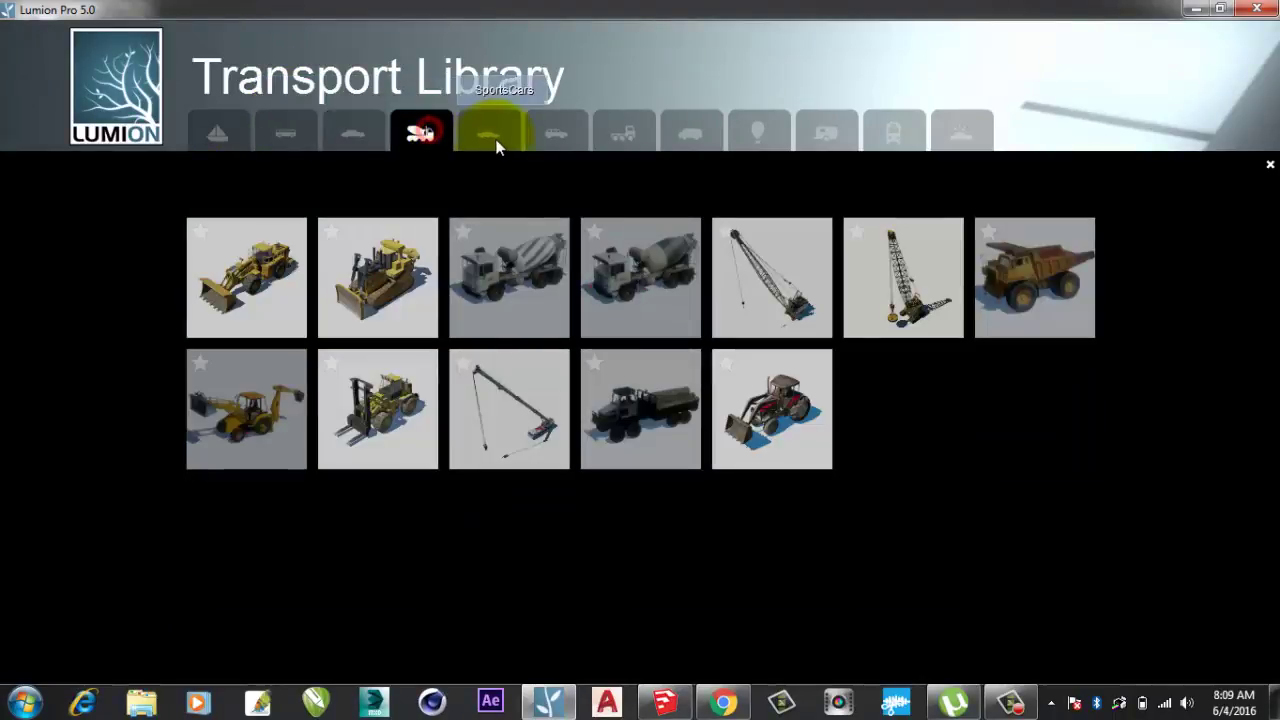
pyautogui.click(498, 140)
pyautogui.click(557, 135)
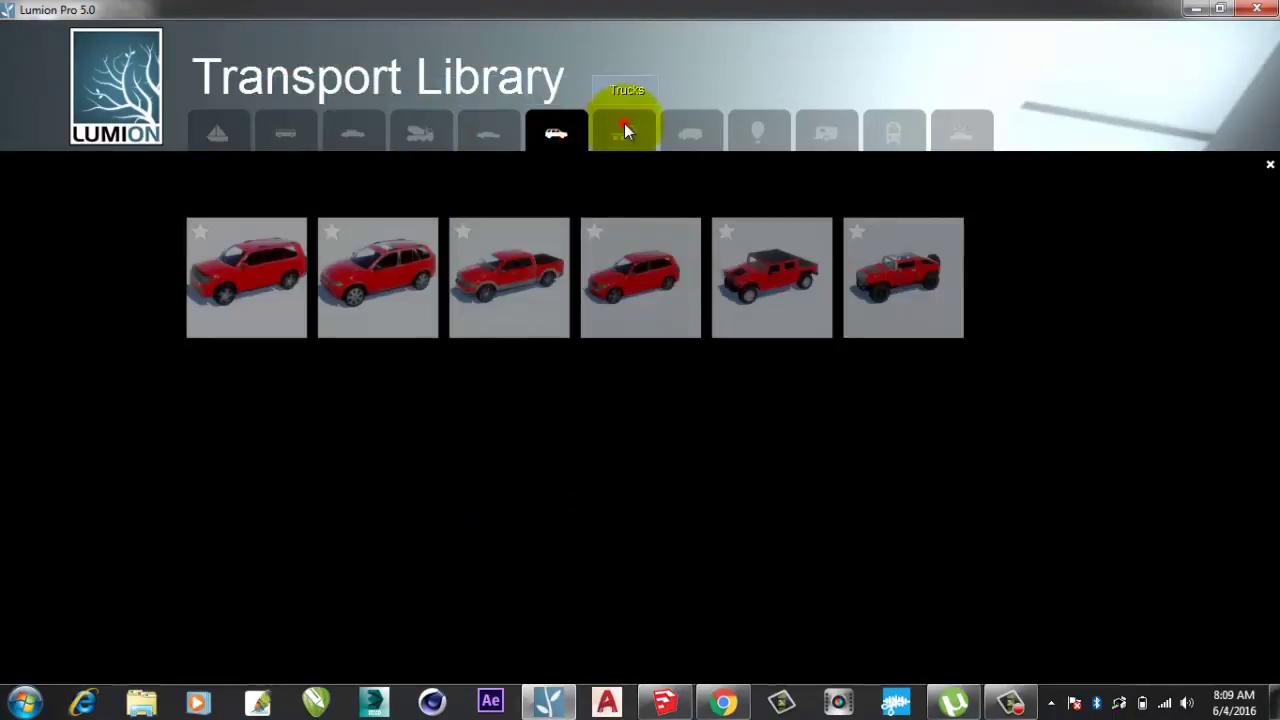
pyautogui.click(624, 128)
pyautogui.click(690, 132)
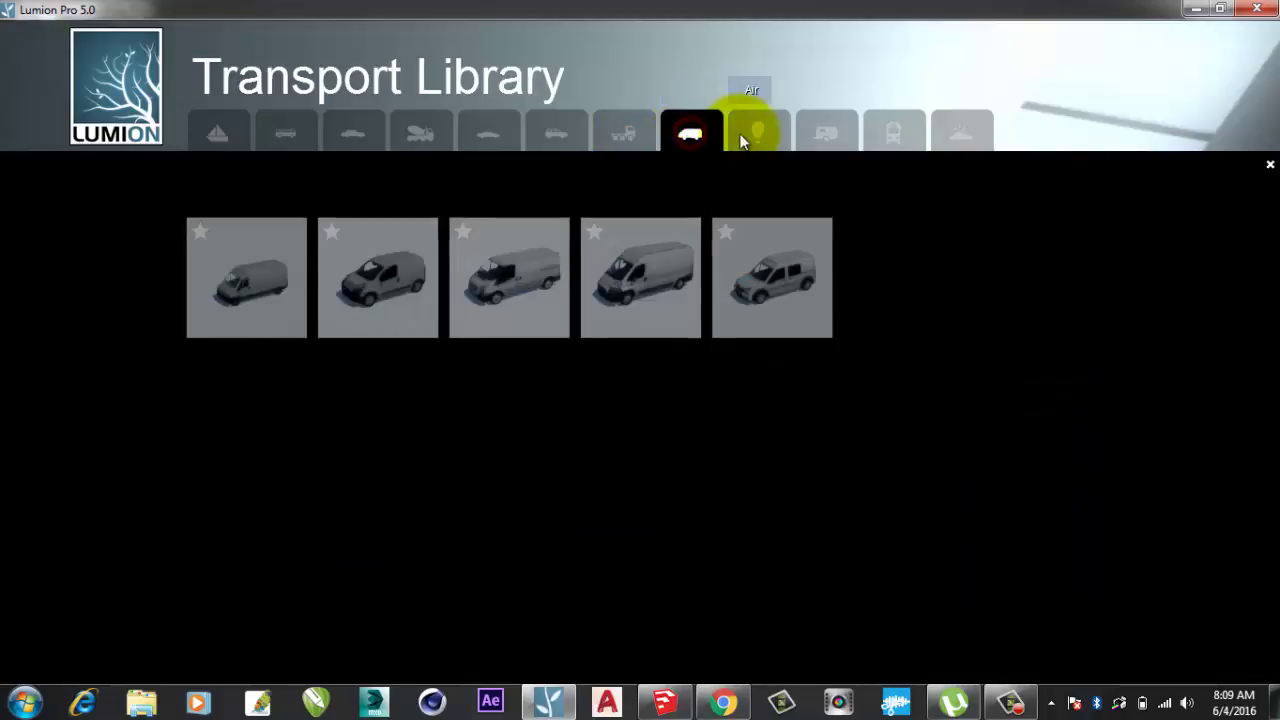
pyautogui.click(755, 136)
pyautogui.click(830, 136)
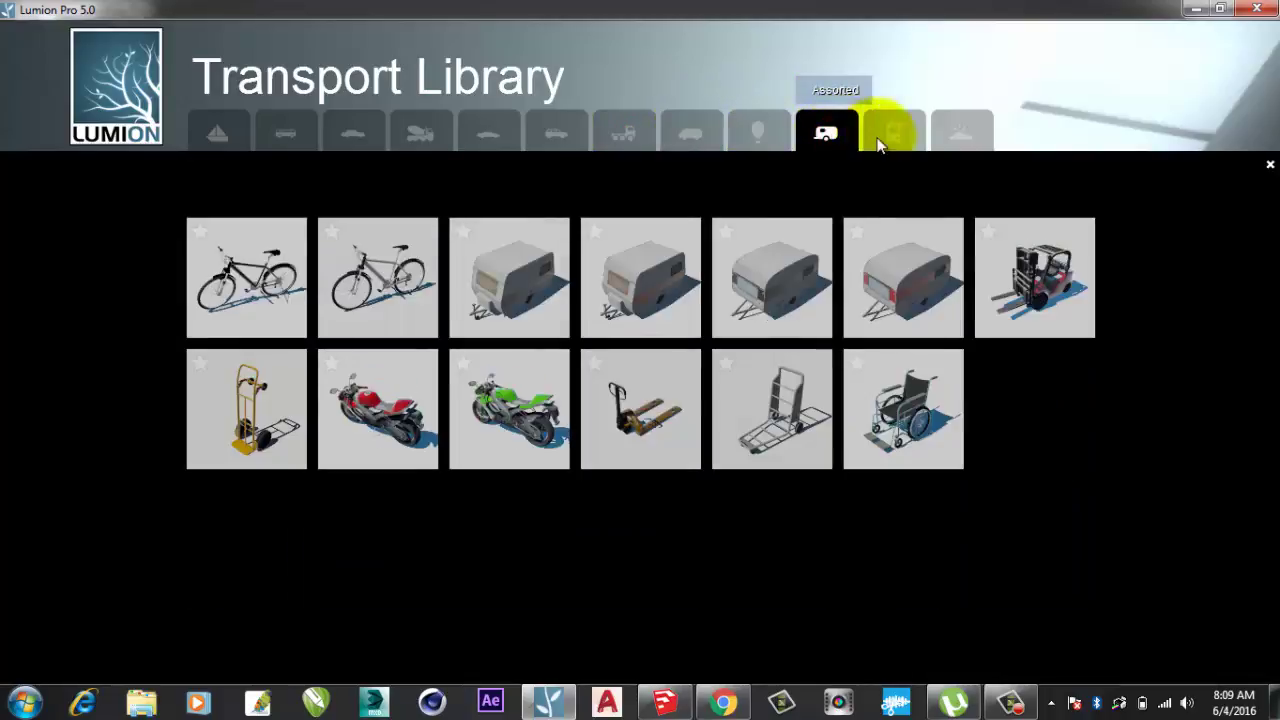
pyautogui.click(900, 132)
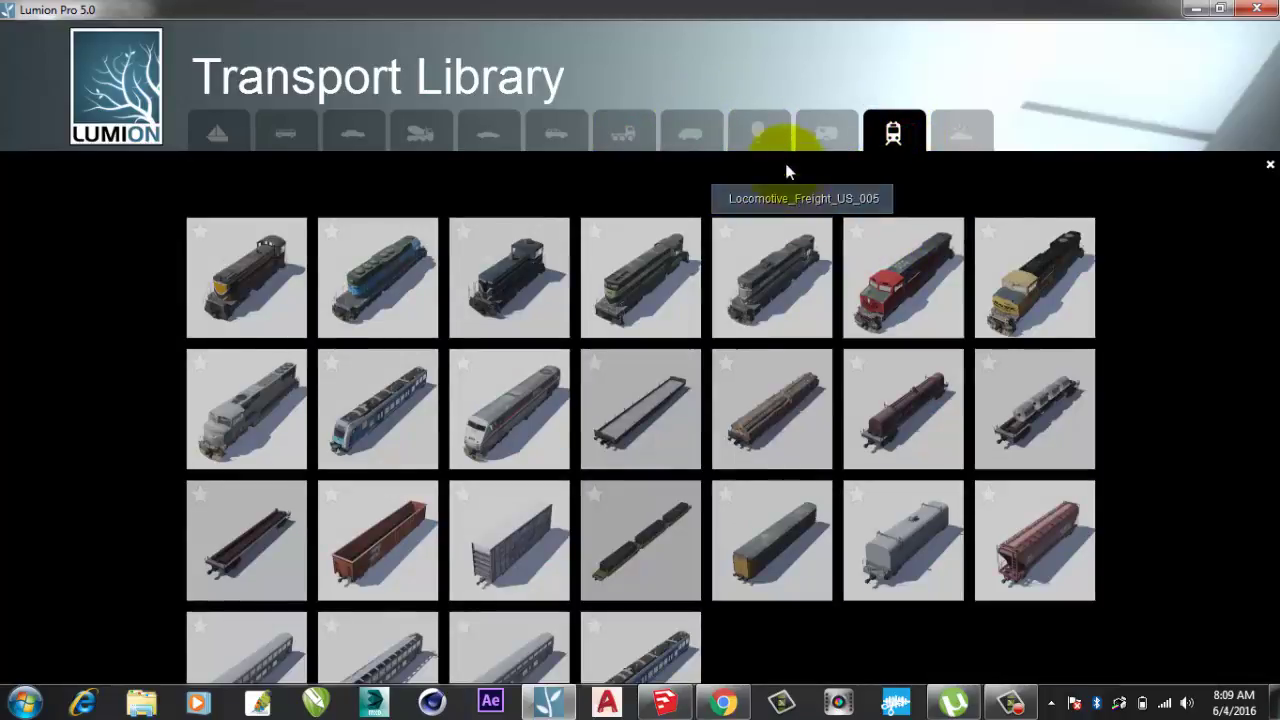
pyautogui.click(815, 136)
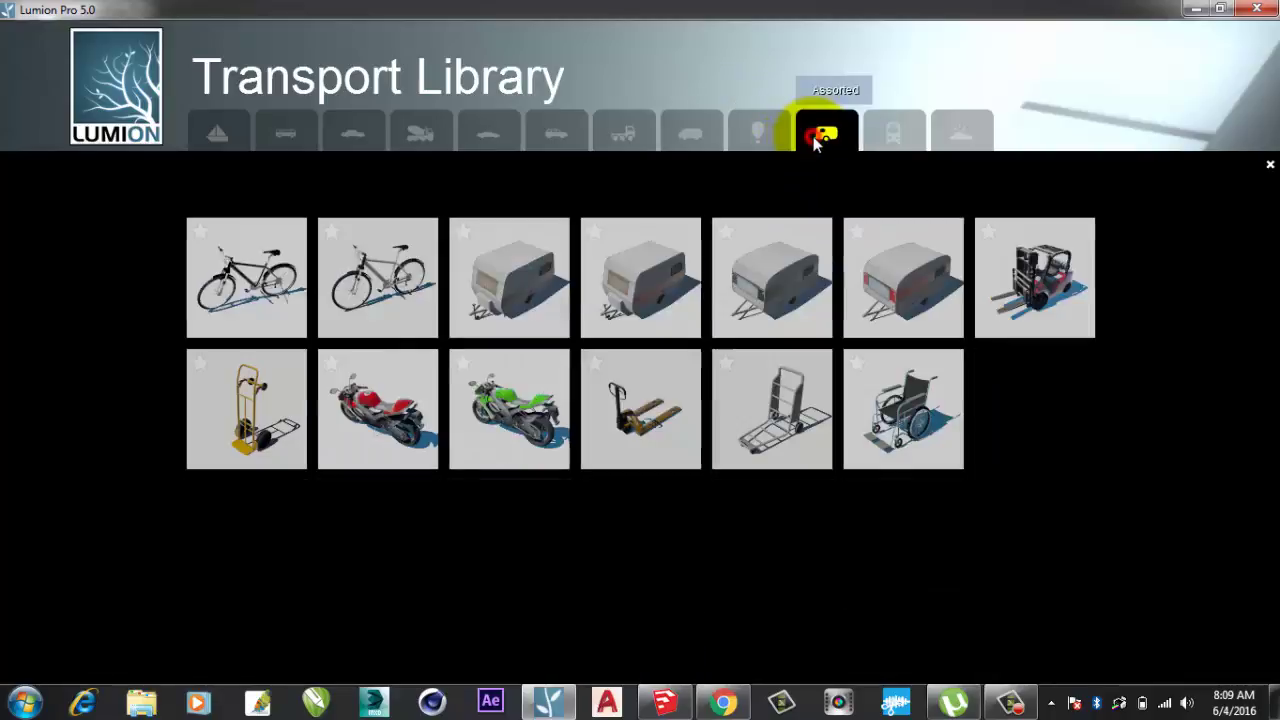
pyautogui.click(760, 137)
pyautogui.click(717, 138)
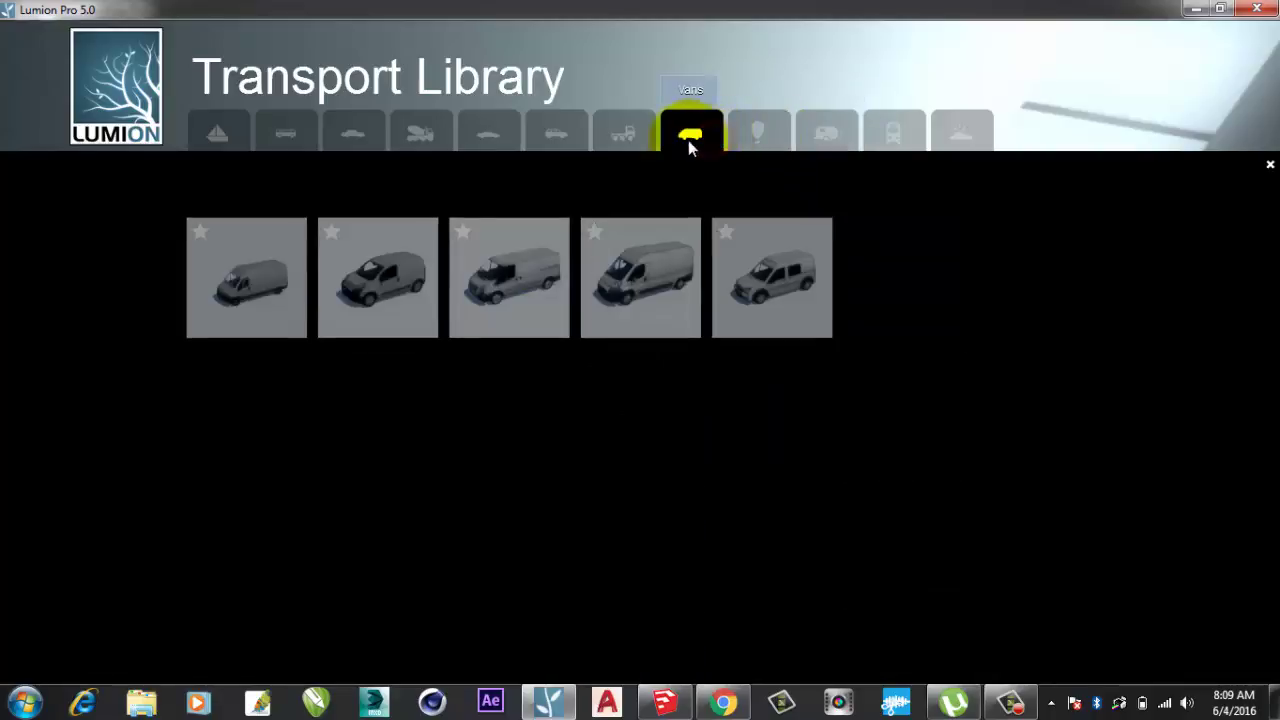
pyautogui.click(767, 133)
pyautogui.click(258, 293)
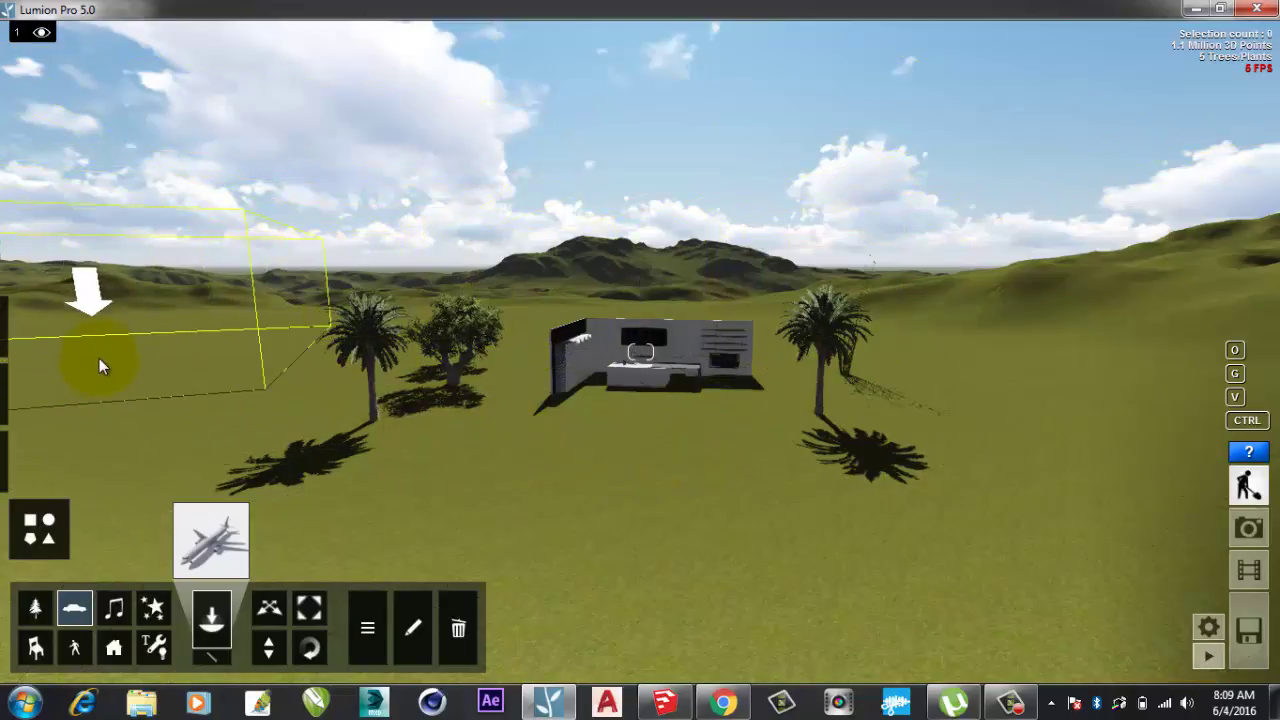
pyautogui.press('s')
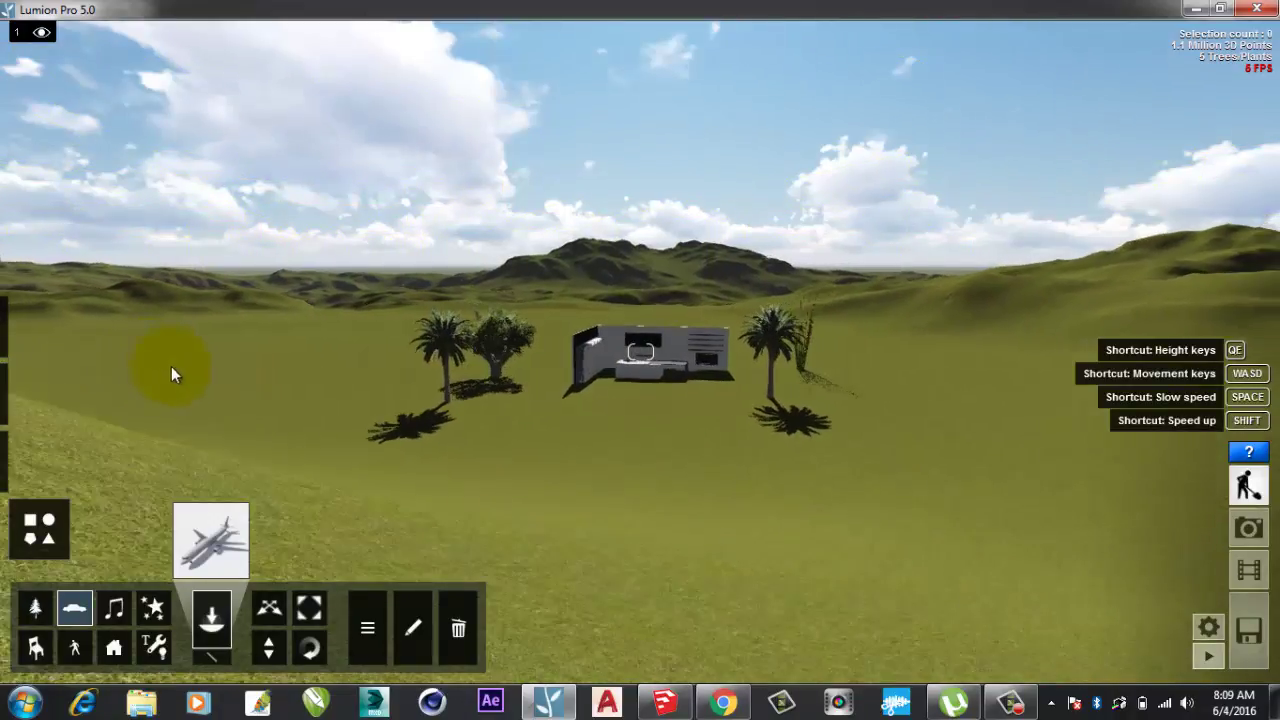
pyautogui.press('s')
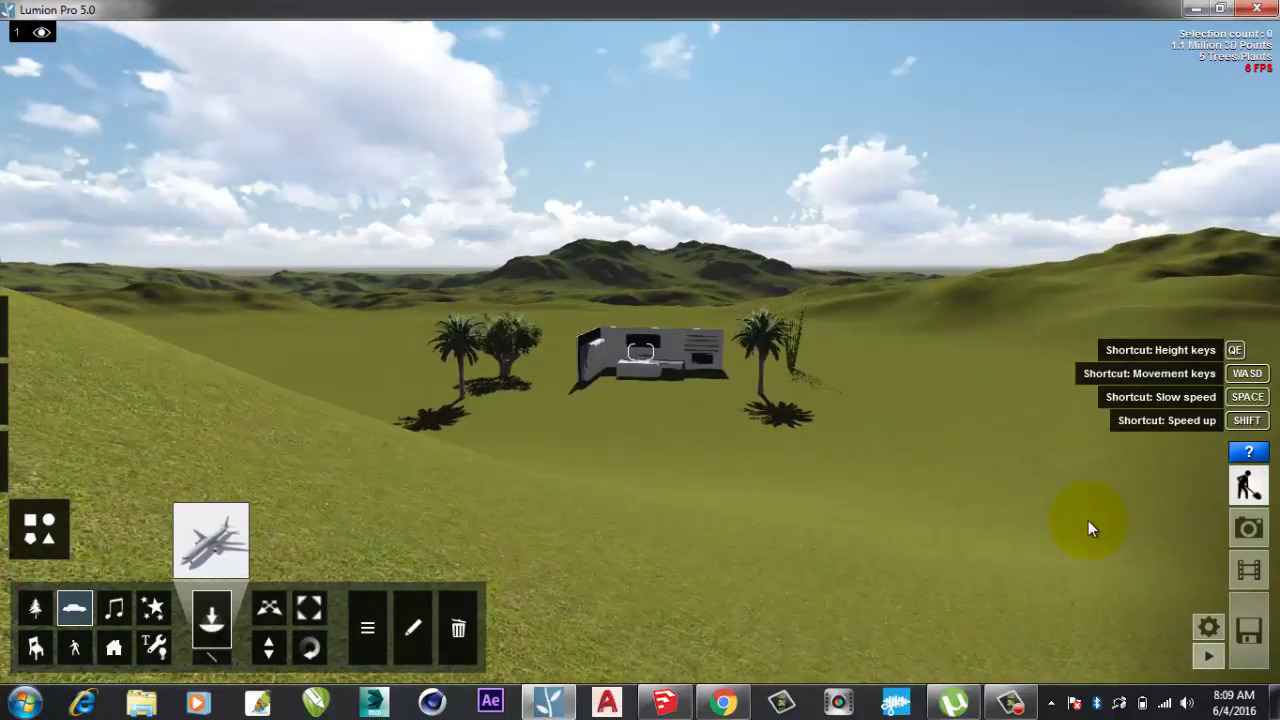
pyautogui.press('s')
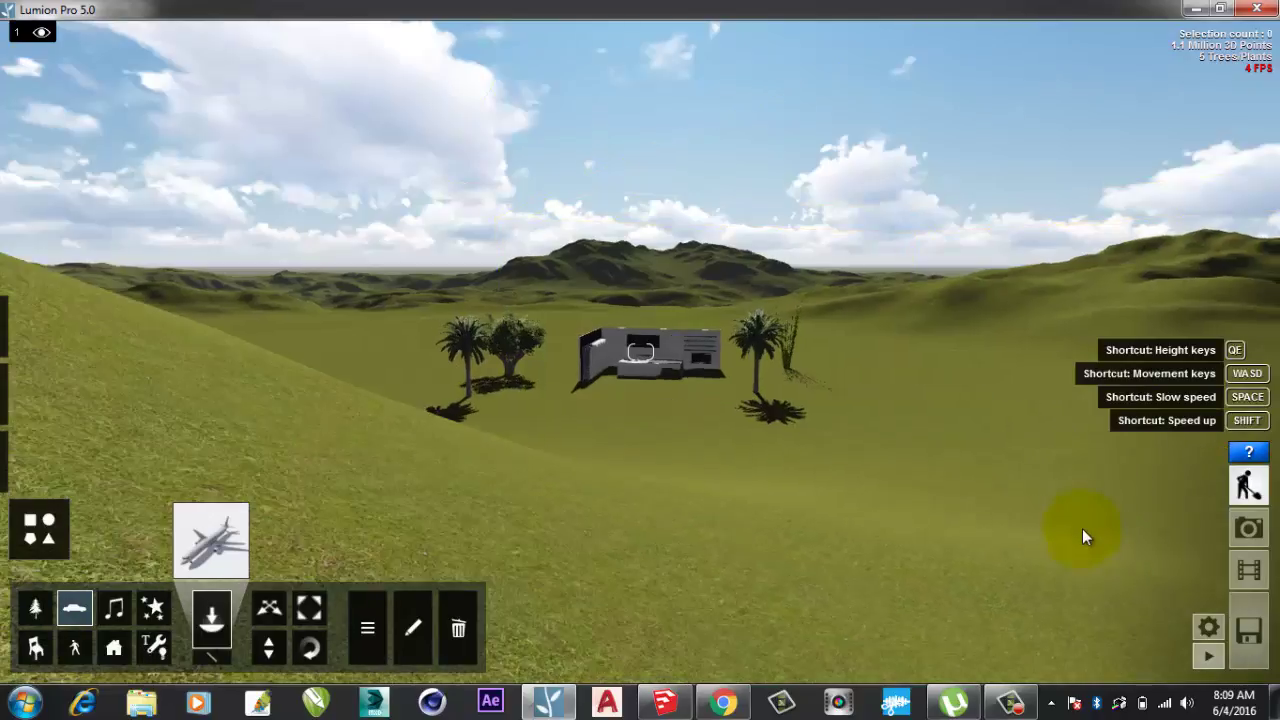
pyautogui.press('s')
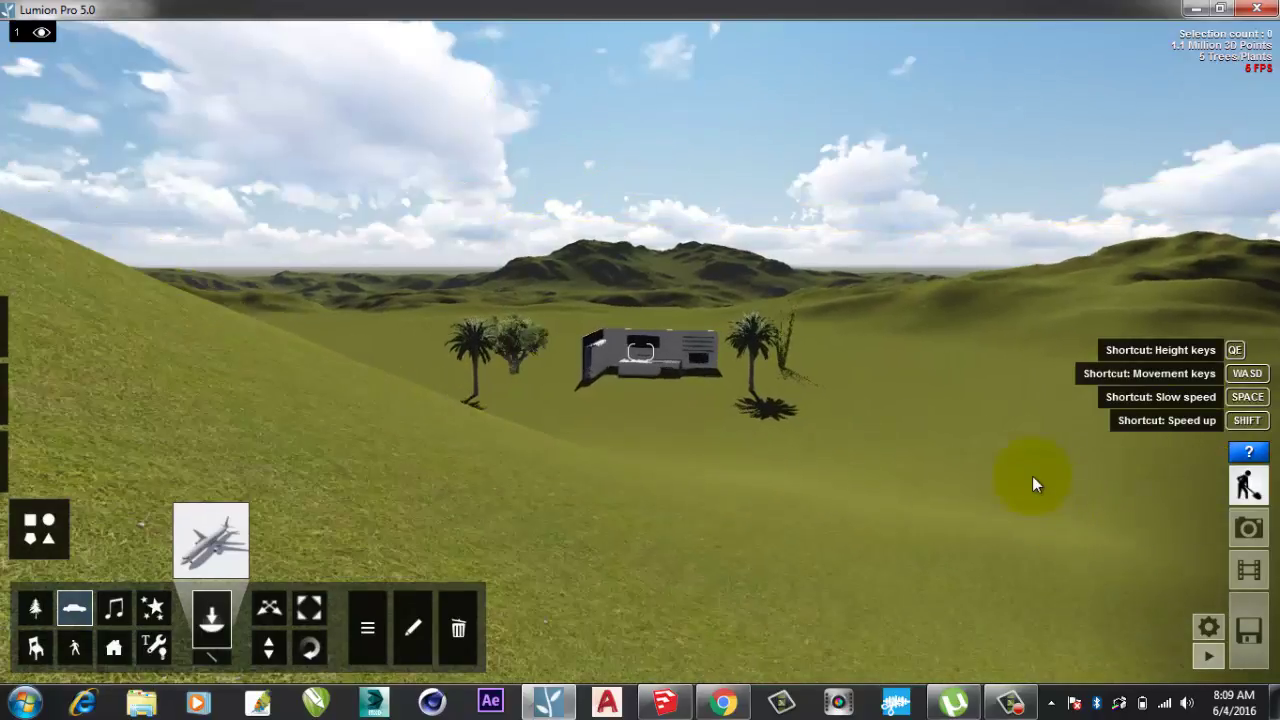
# Choose the first red-tailed helicopter among the air vehicles and place one on the grass beyond the palm on the wardrobe side
pyautogui.click(196, 536)
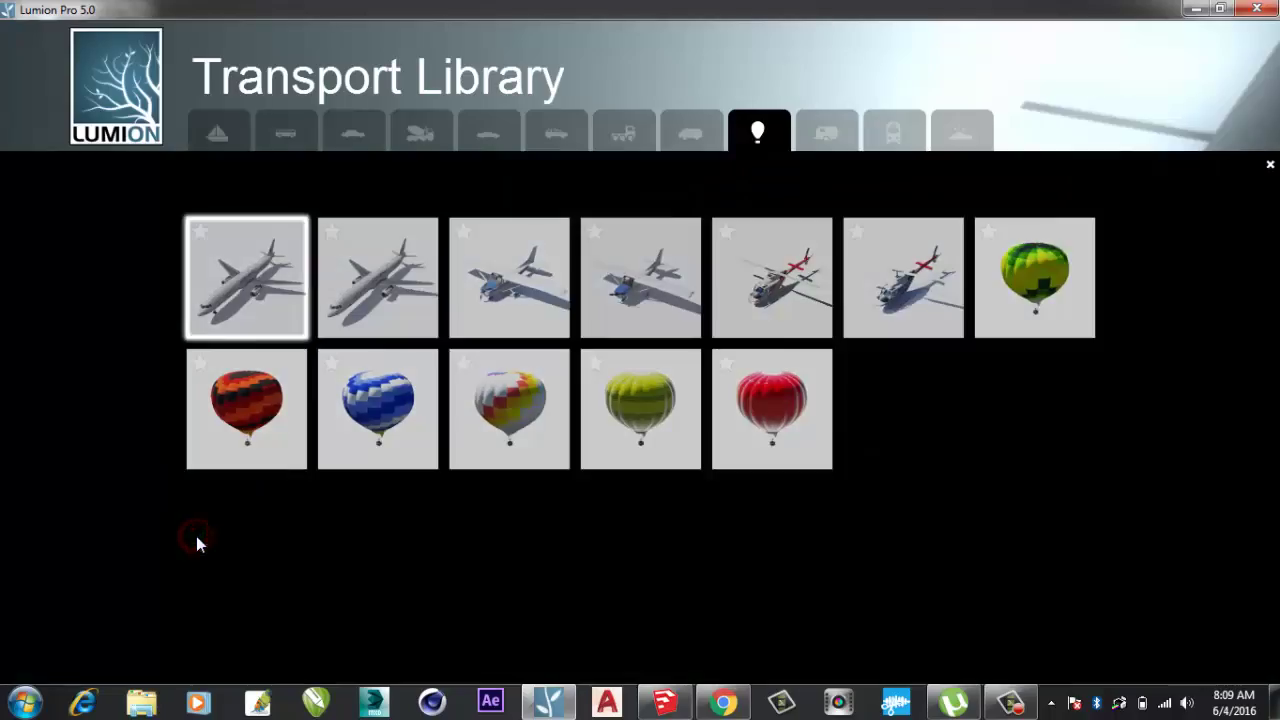
pyautogui.click(767, 283)
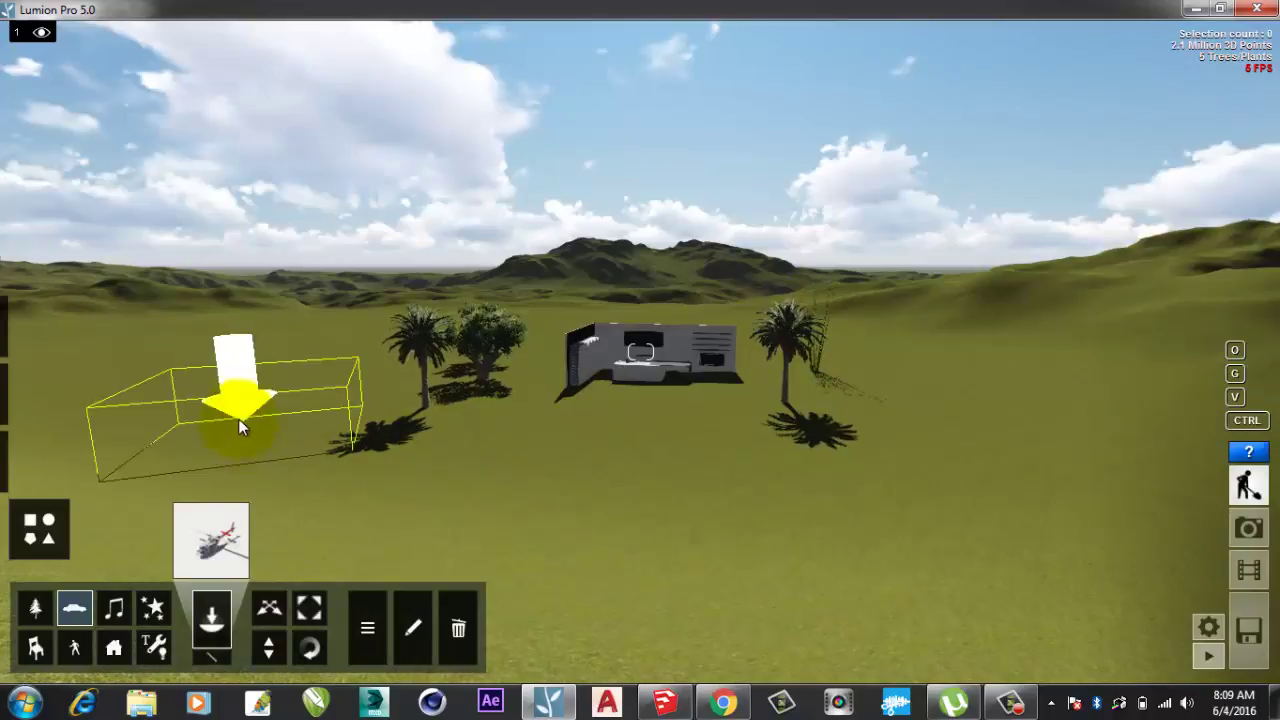
pyautogui.click(238, 422)
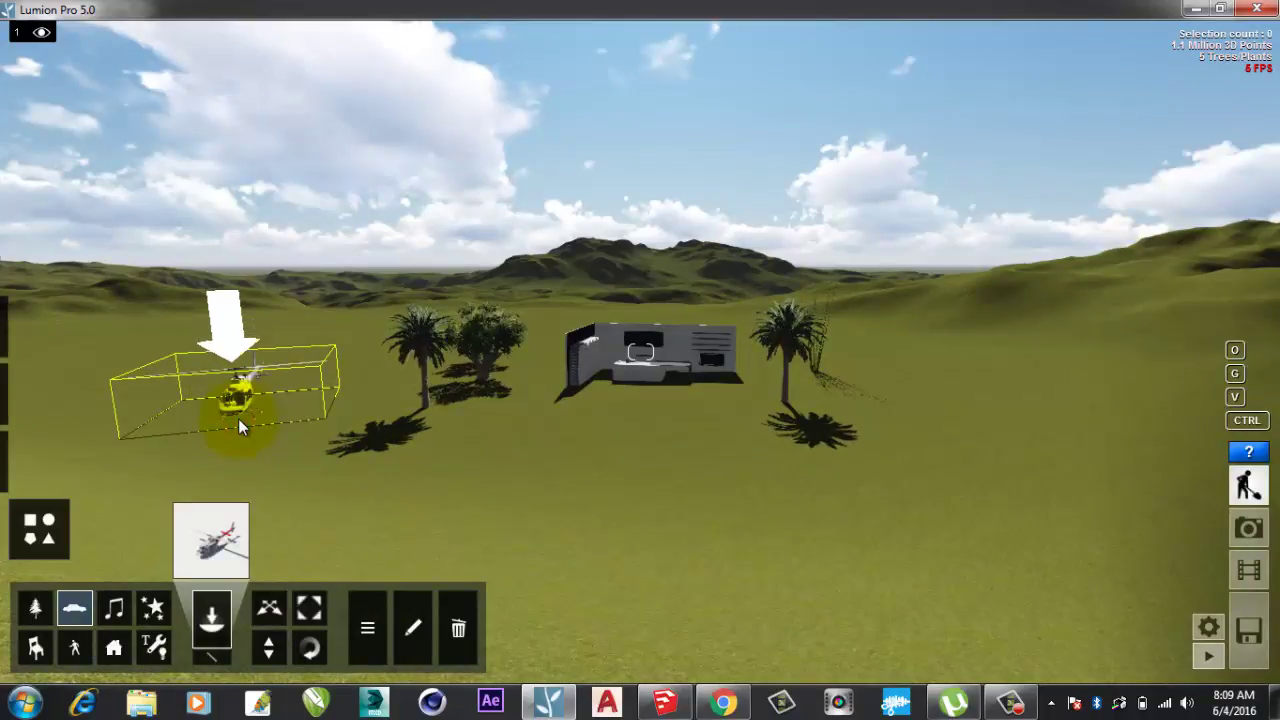
pyautogui.click(735, 500)
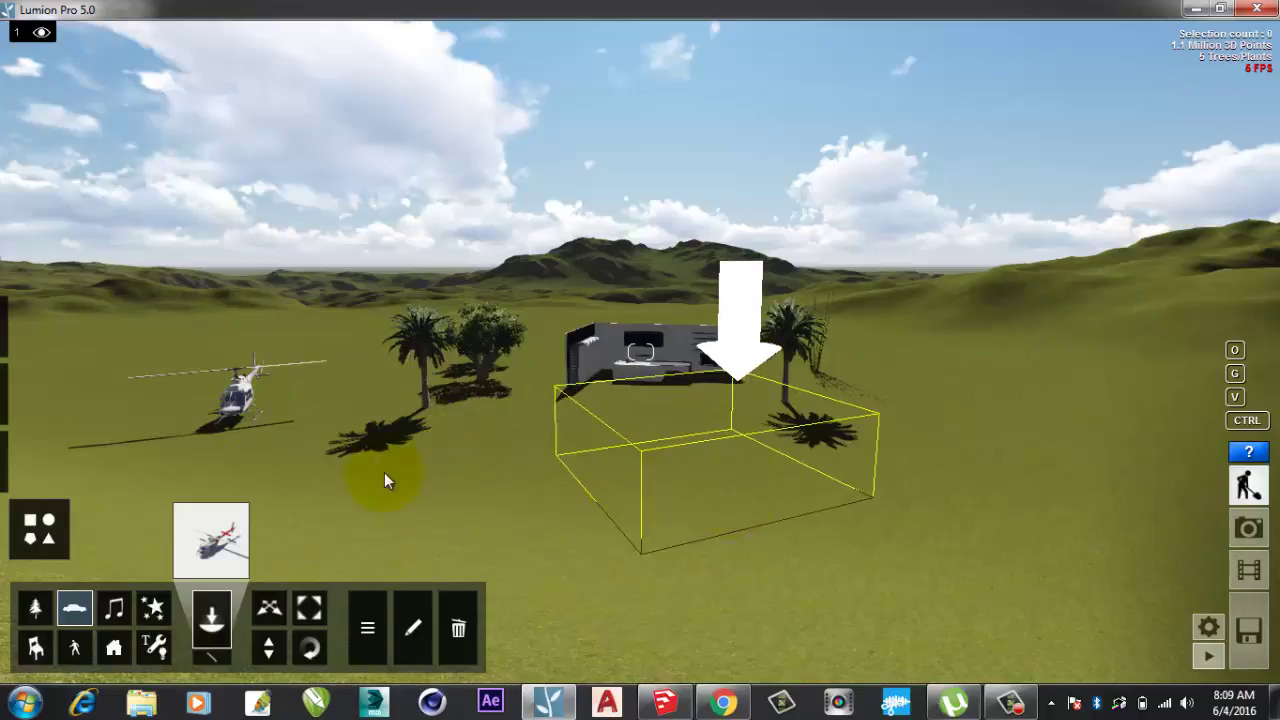
# Choose Car_002 from the Transport Library's cars and place three of them side by side in front of the room
pyautogui.click(214, 540)
pyautogui.click(353, 133)
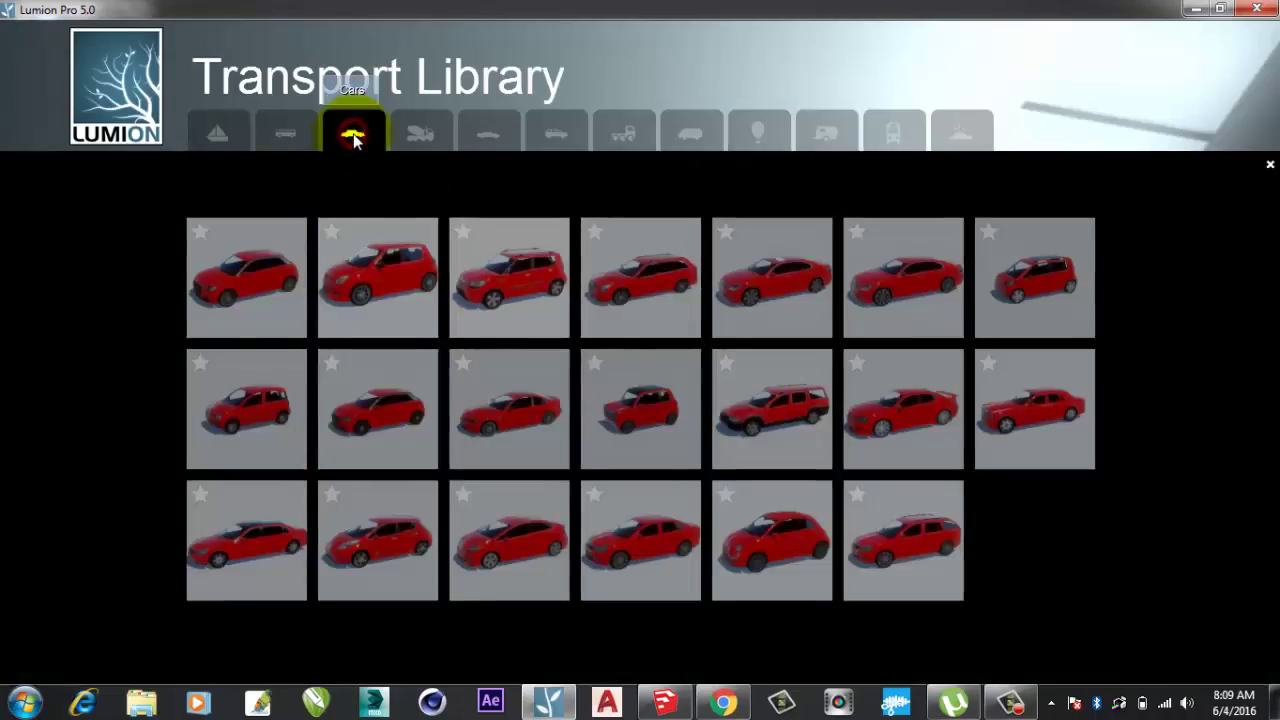
pyautogui.click(389, 289)
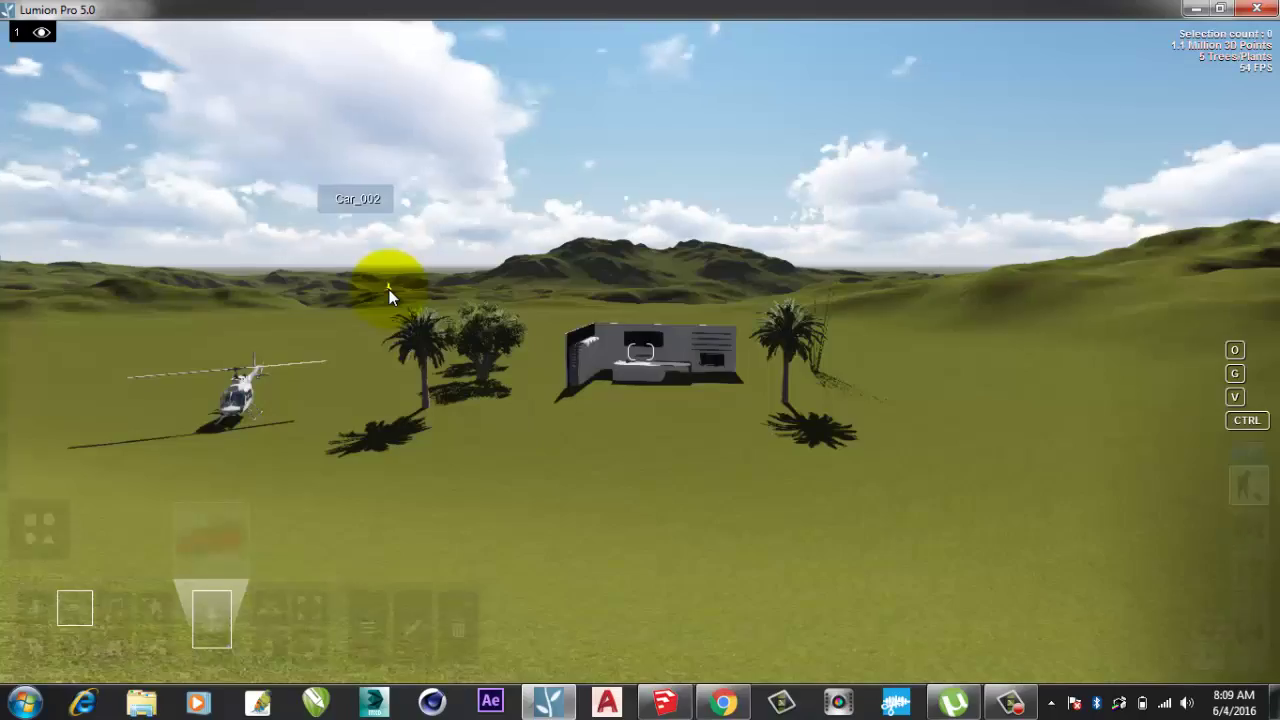
pyautogui.click(639, 428)
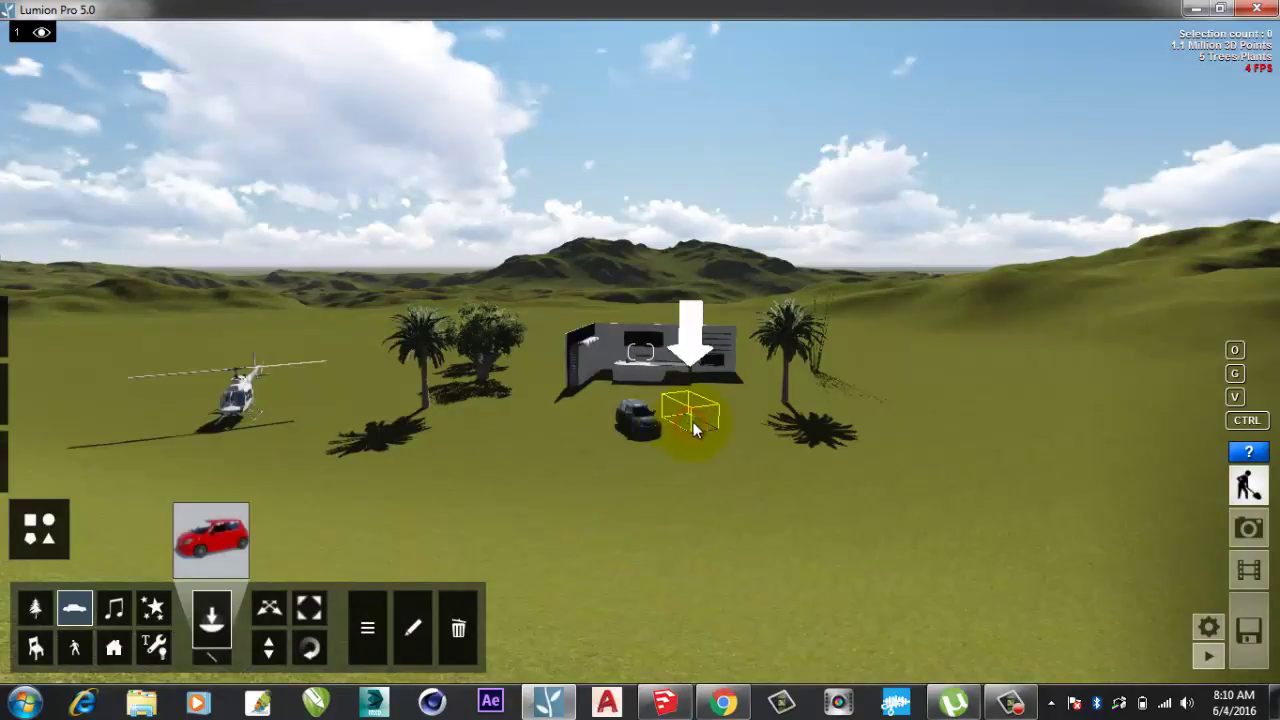
pyautogui.click(693, 422)
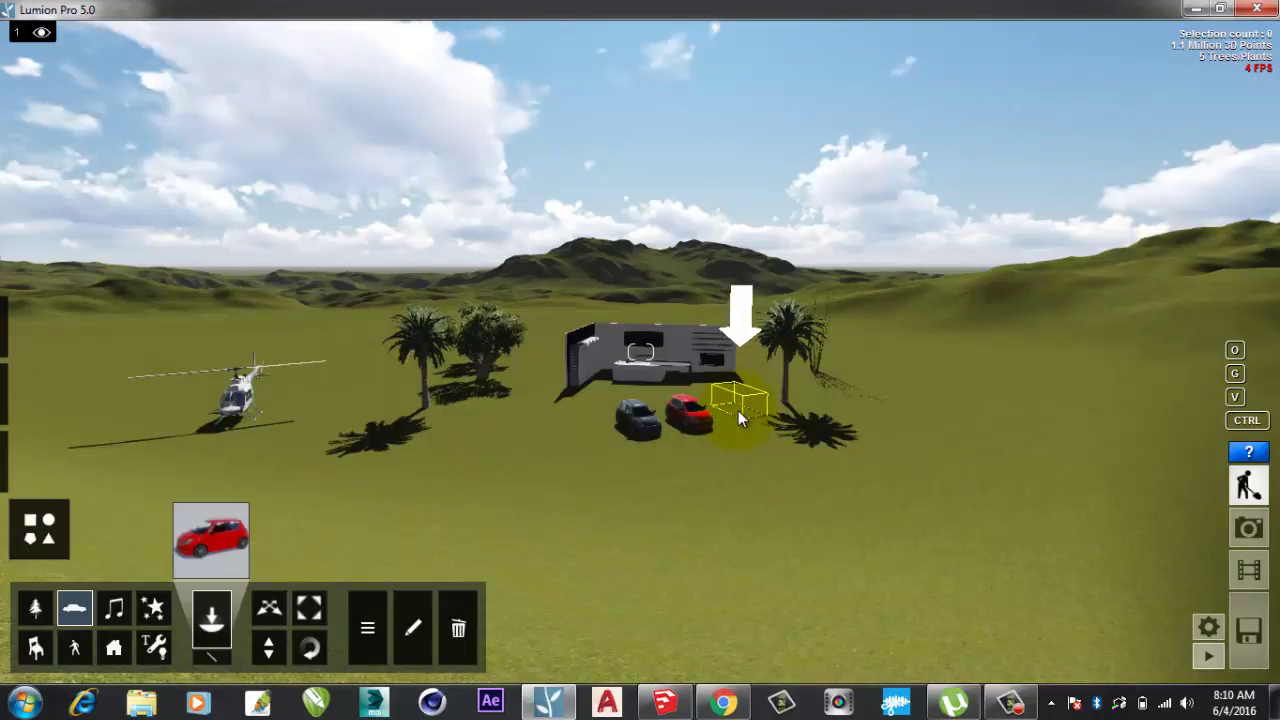
pyautogui.click(738, 410)
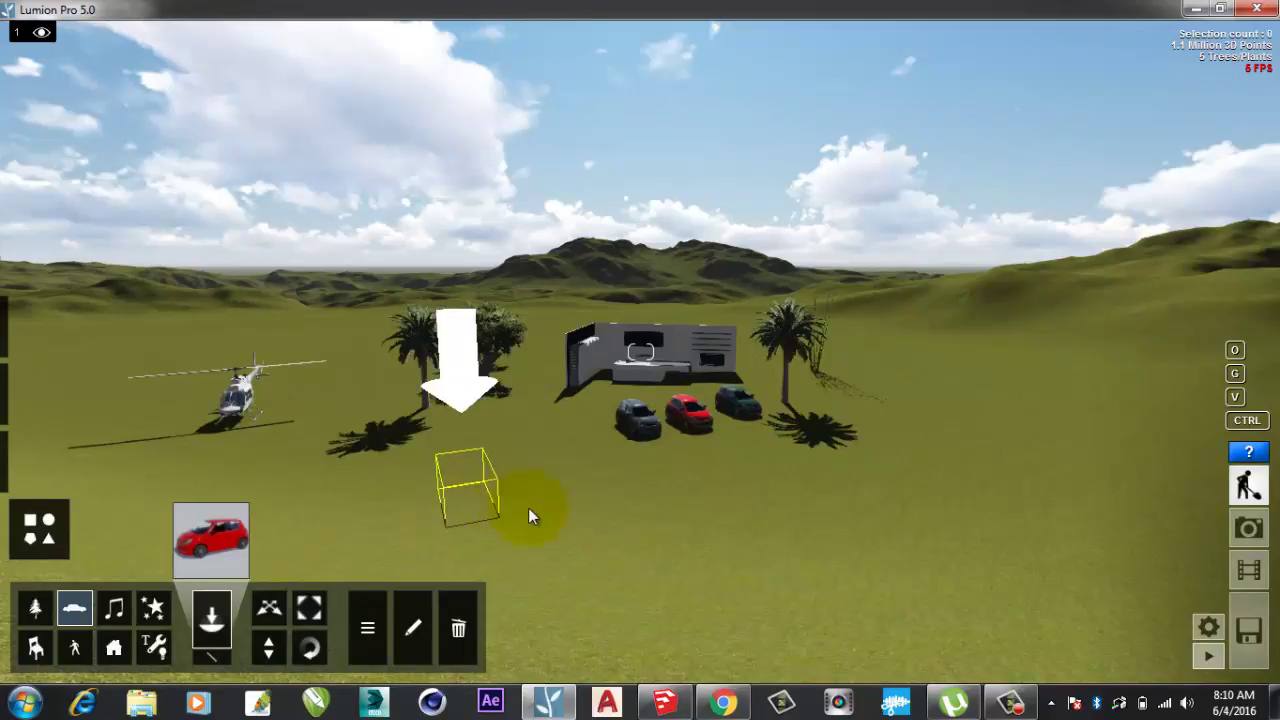
pyautogui.press('w')
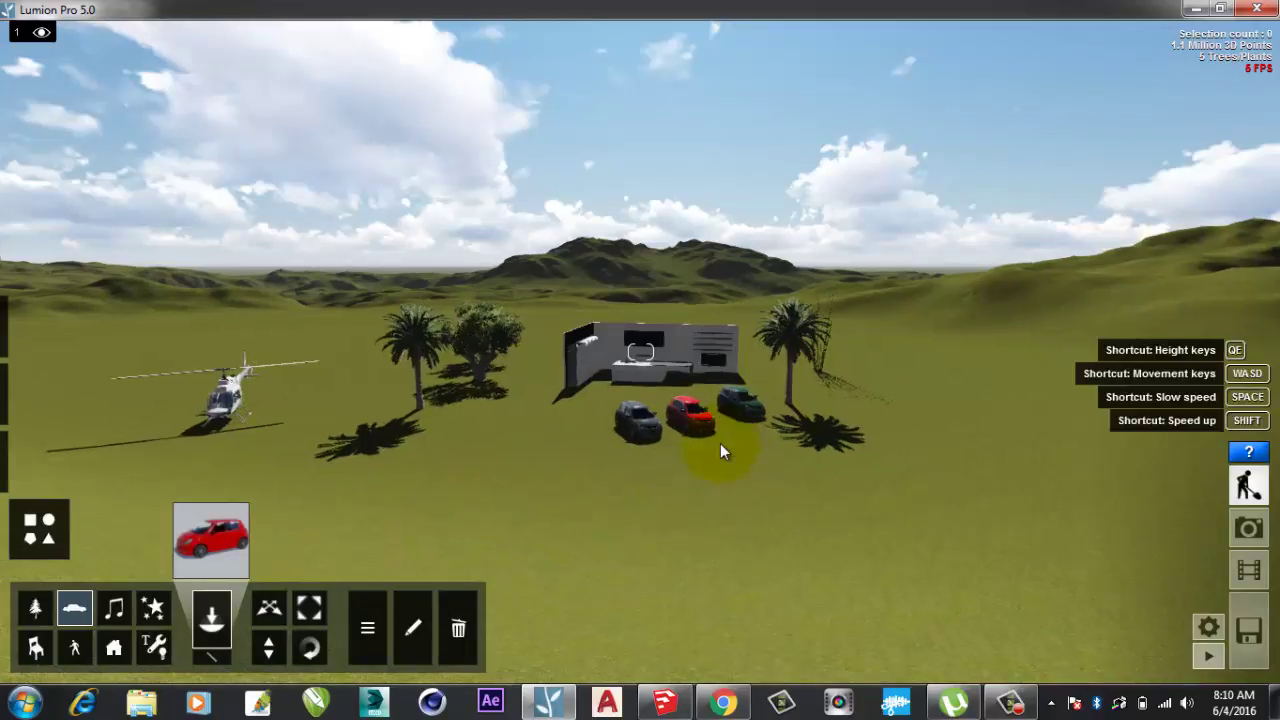